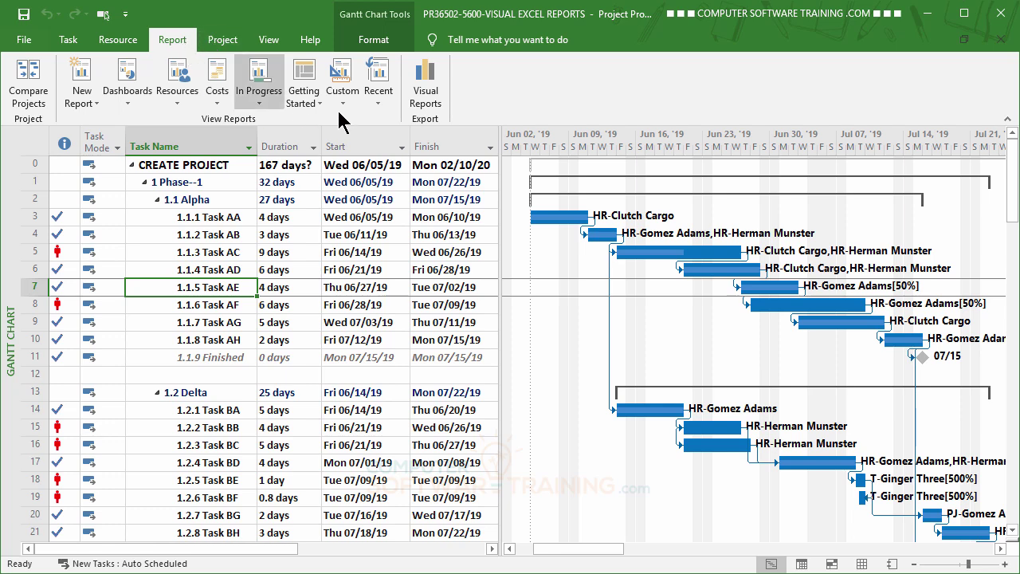
- Generate the Cash Flow Report as a visual report, listing only Microsoft Excel templates and excluding Microsoft Visio
click(427, 90)
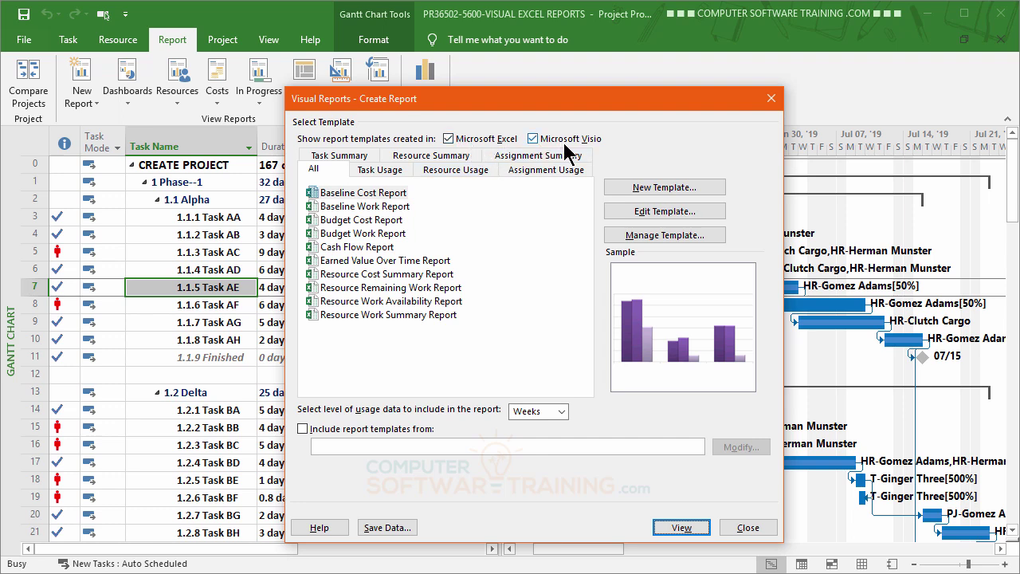
click(533, 138)
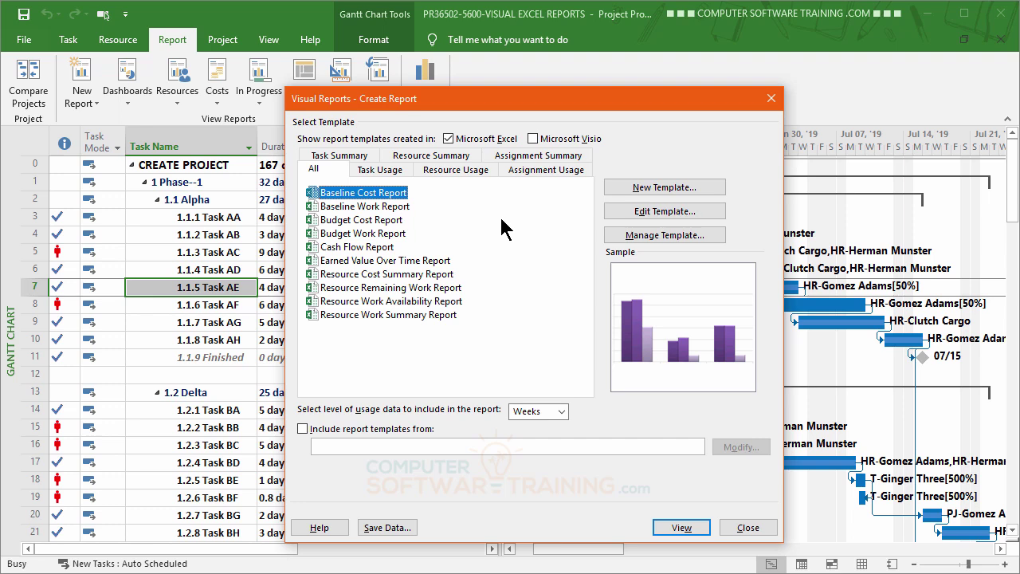
key(Down)
key(Down)
key(Down)
key(Down)
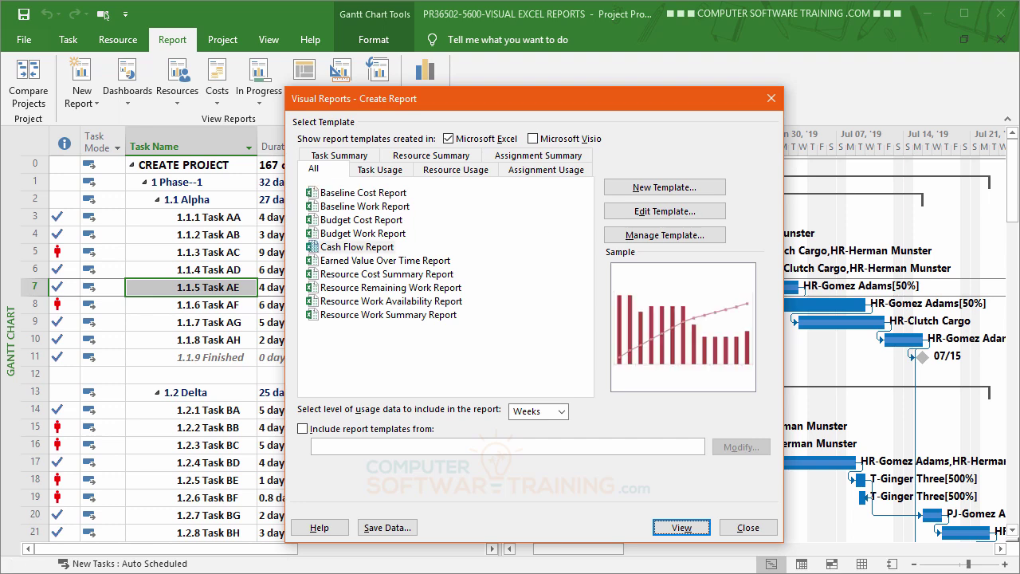
click(346, 249)
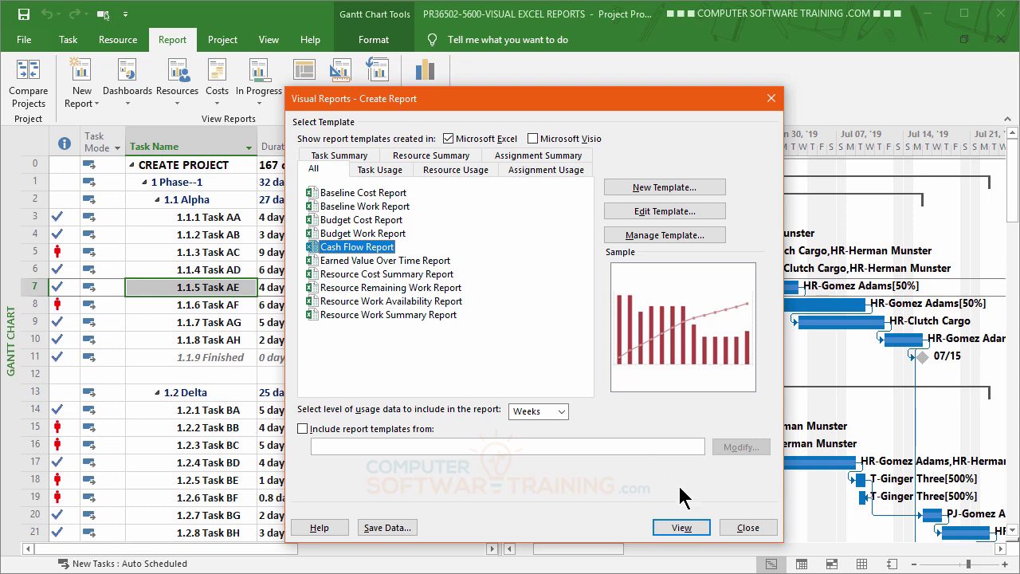
click(679, 528)
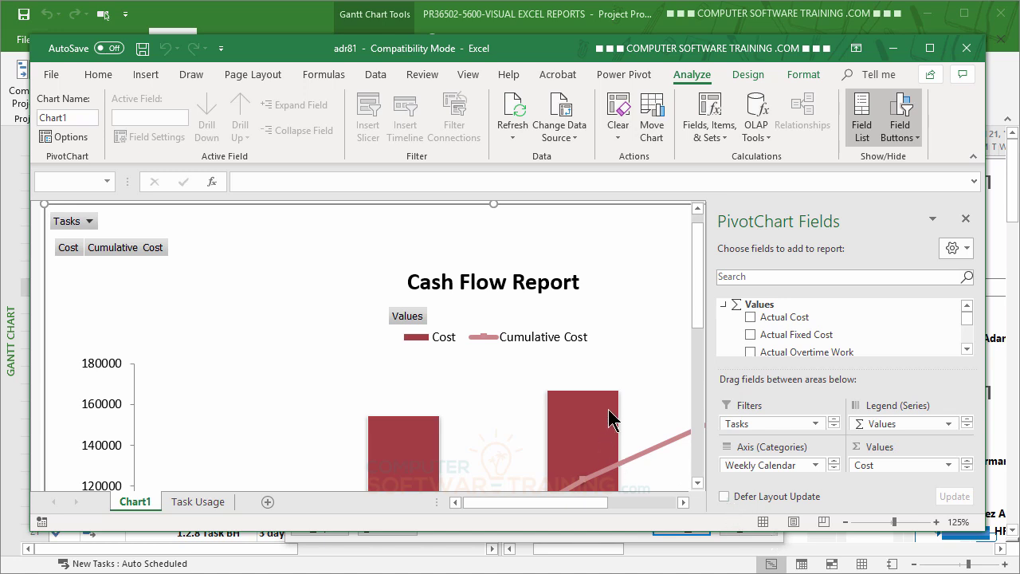
- Compare the Cash Flow Report chart with its pivot table on the Task Usage sheet, ending on Chart1
mouse_move(602, 385)
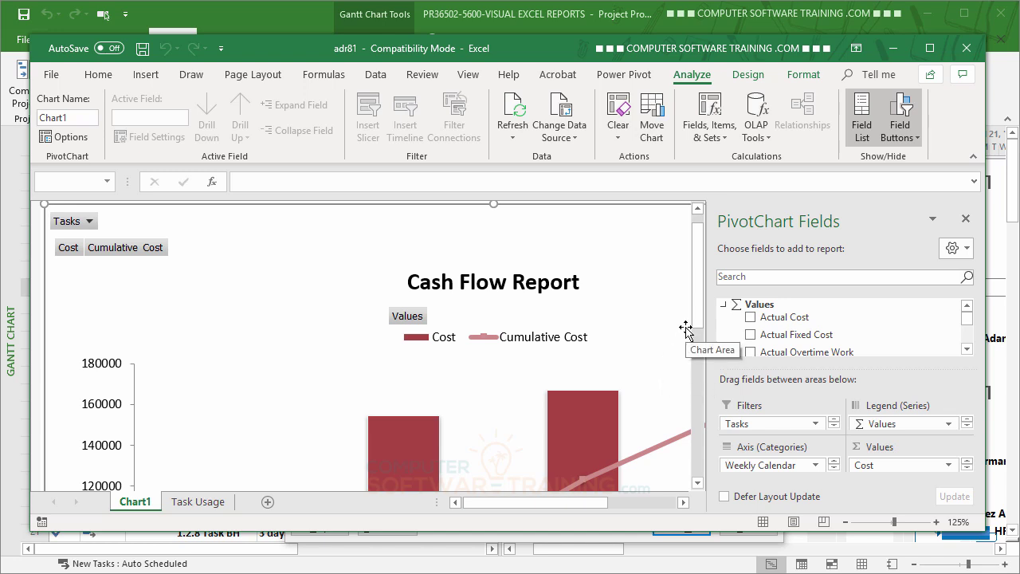
click(201, 501)
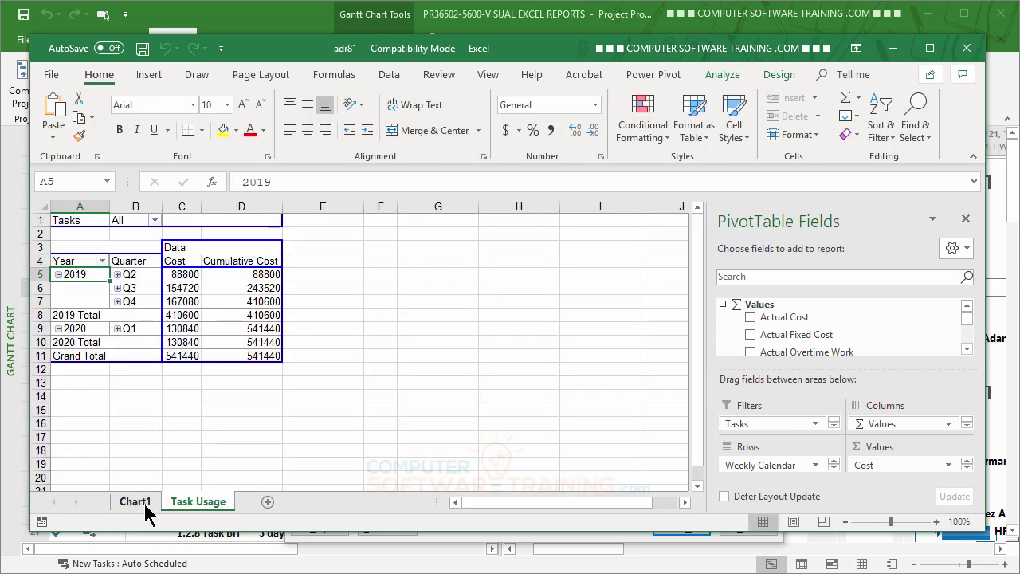
click(137, 503)
click(205, 502)
click(142, 504)
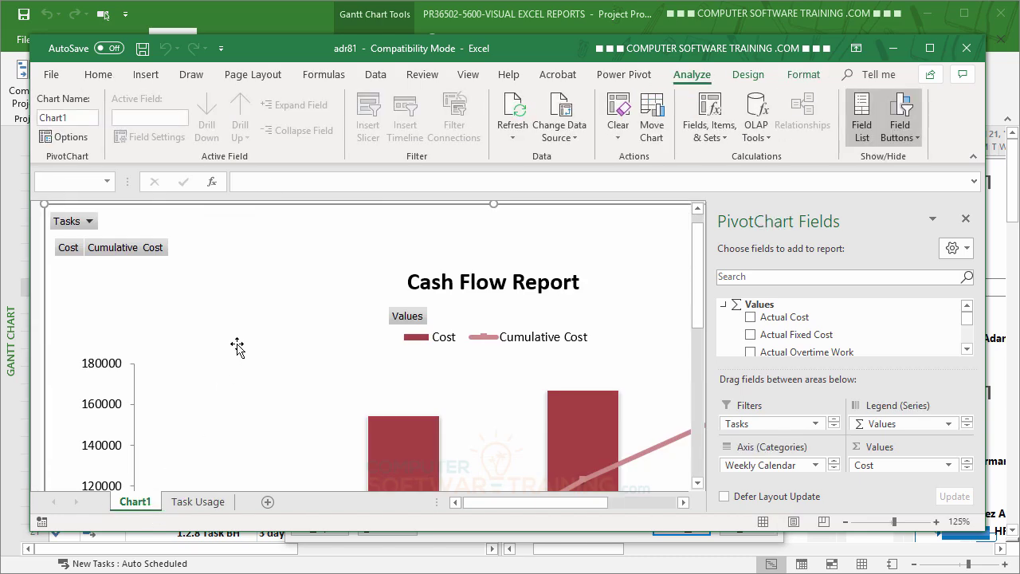
- Zoom the Cash Flow Report chart out to 70% and examine its quarterly cost columns and cumulative cost line
click(844, 521)
click(844, 521)
click(844, 522)
click(844, 521)
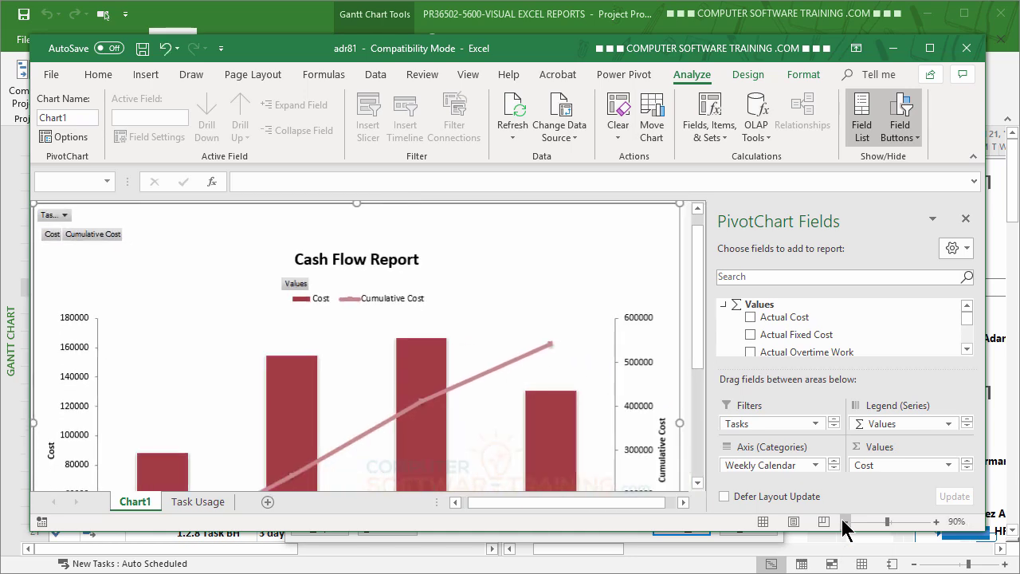
click(844, 521)
click(844, 522)
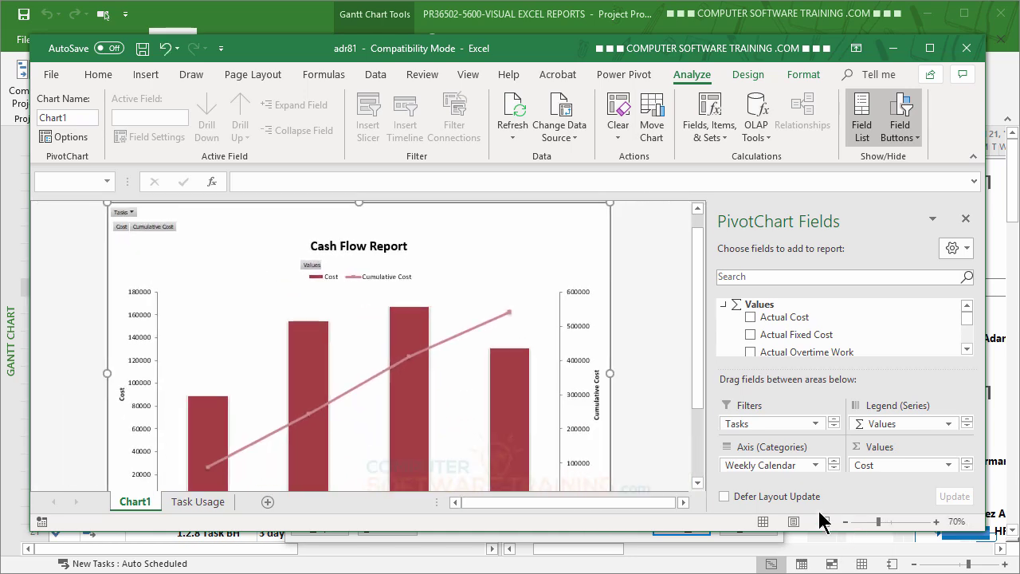
scroll(592, 355, down, 3)
scroll(591, 355, up, 3)
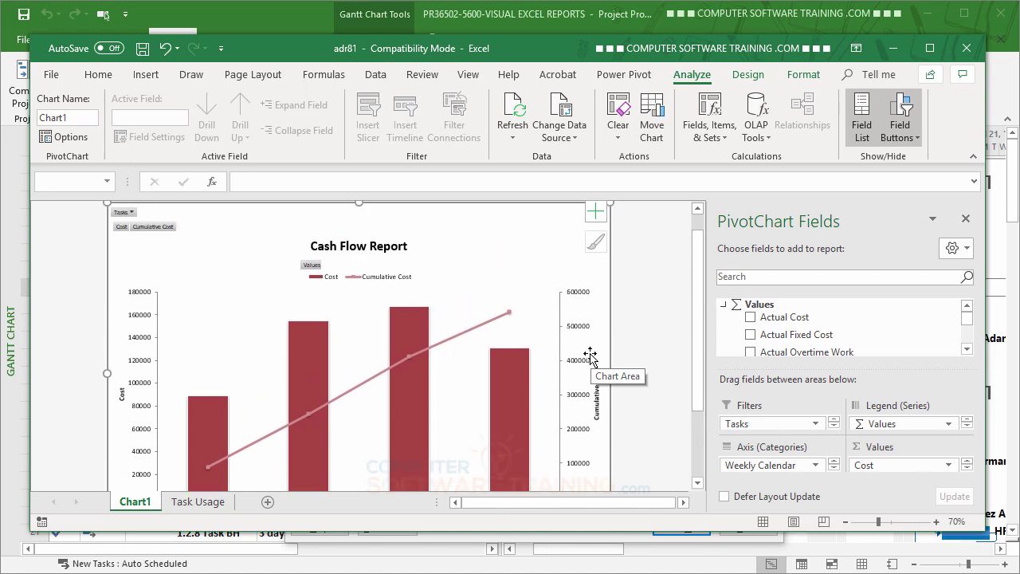
scroll(591, 354, down, 3)
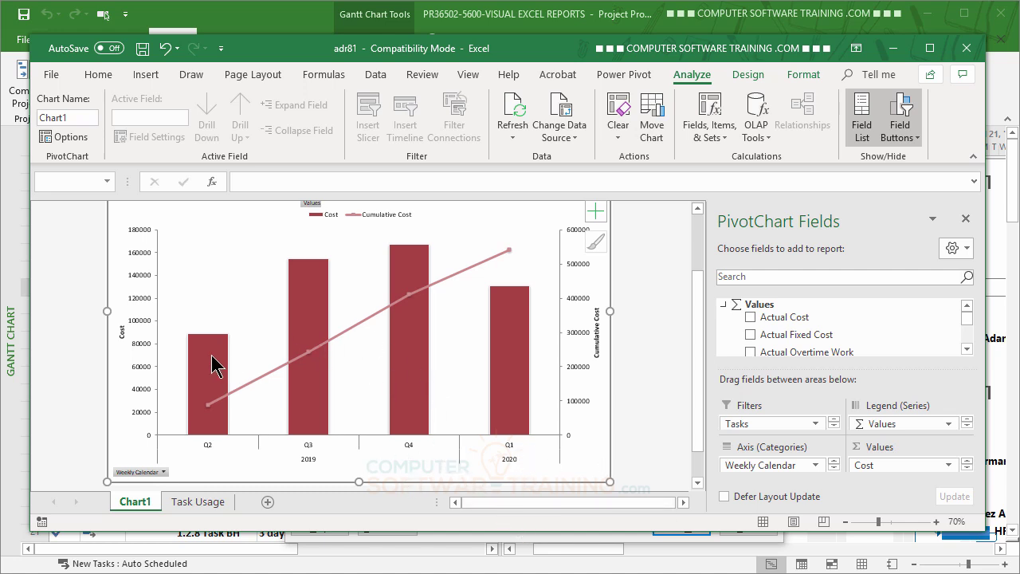
mouse_move(210, 344)
- Expand 2020 Q1 into weeks in the Task Usage pivot table and view the weekly breakdown in Chart1
click(205, 501)
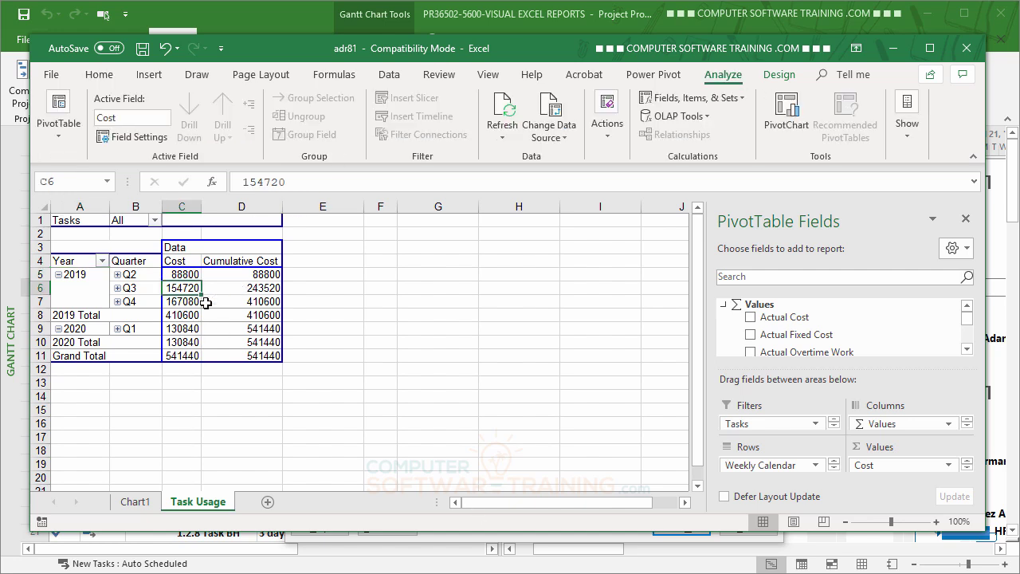
click(118, 328)
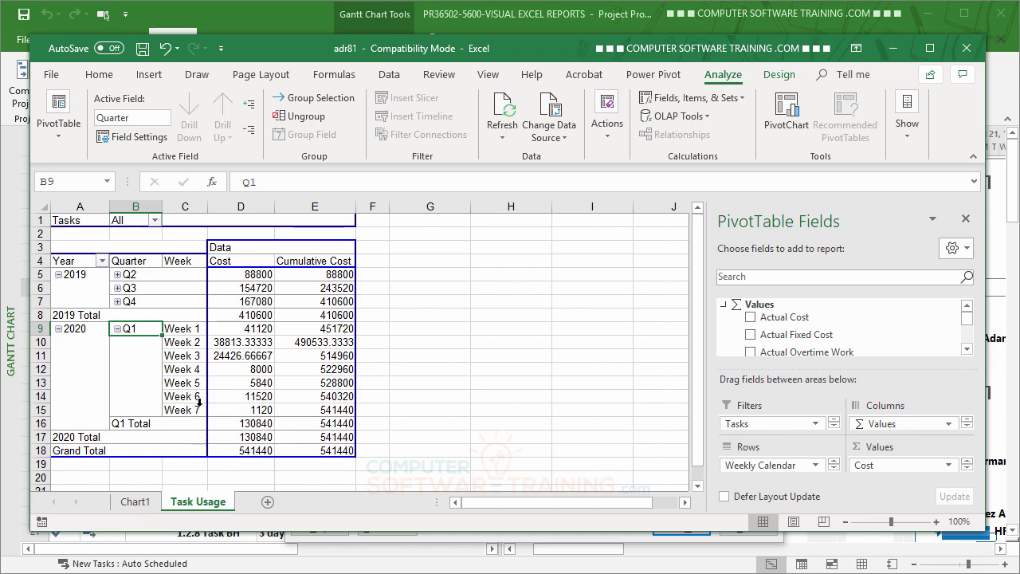
click(135, 501)
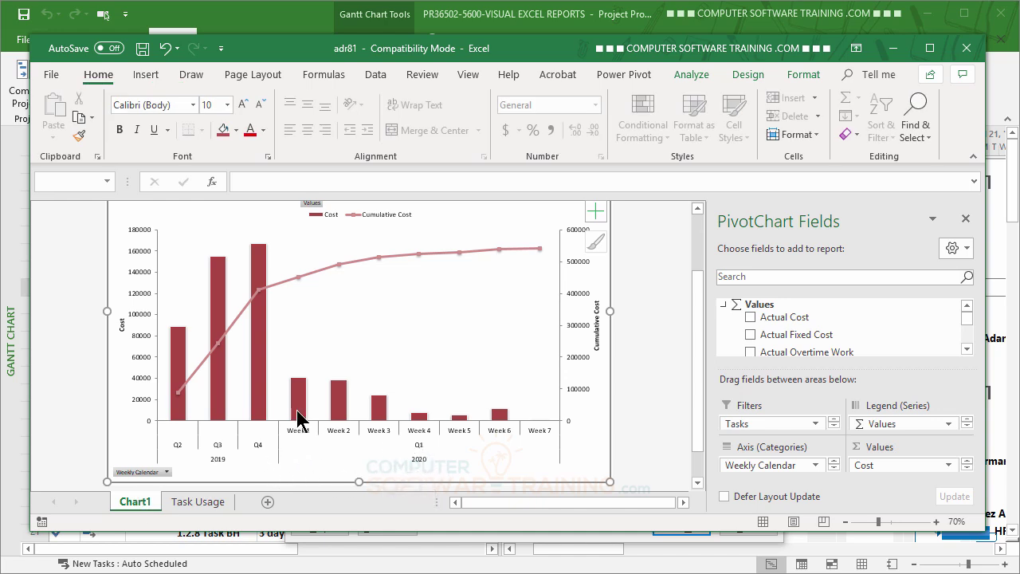
click(516, 429)
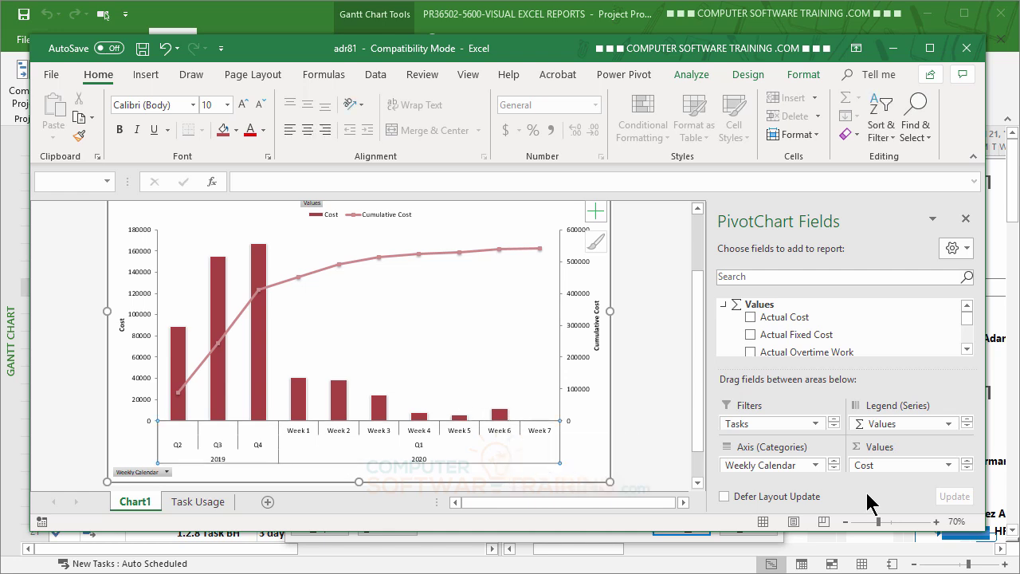
- Collapse 2020 Q1 and both the 2019 and 2020 rows in the Task Usage pivot table, and return to Chart1
click(198, 504)
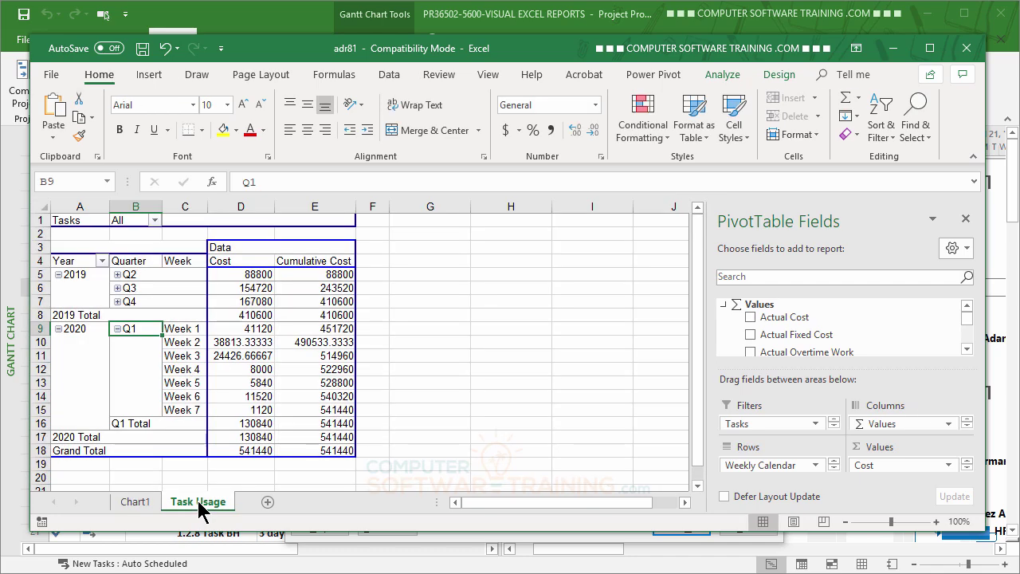
click(117, 329)
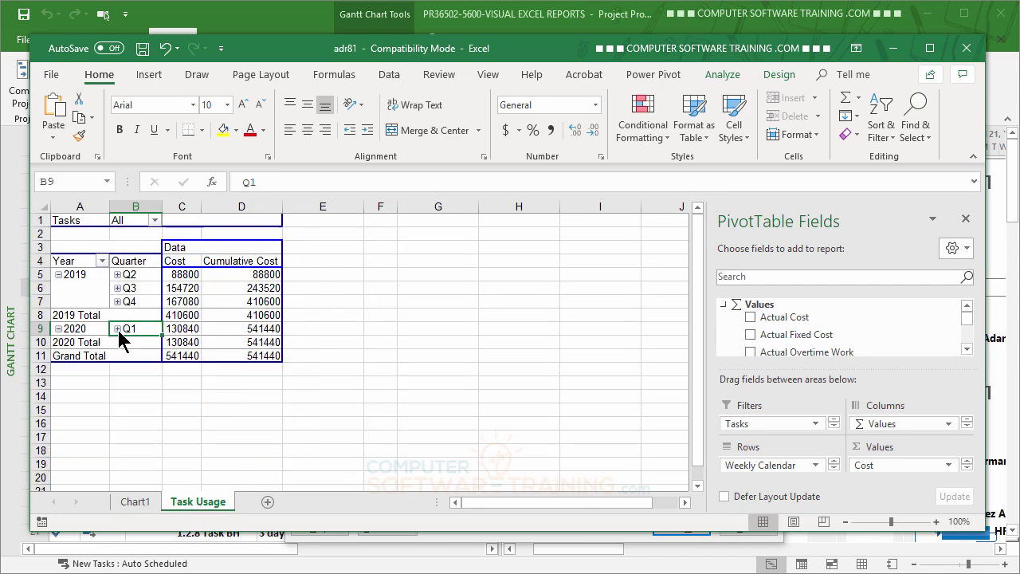
click(58, 274)
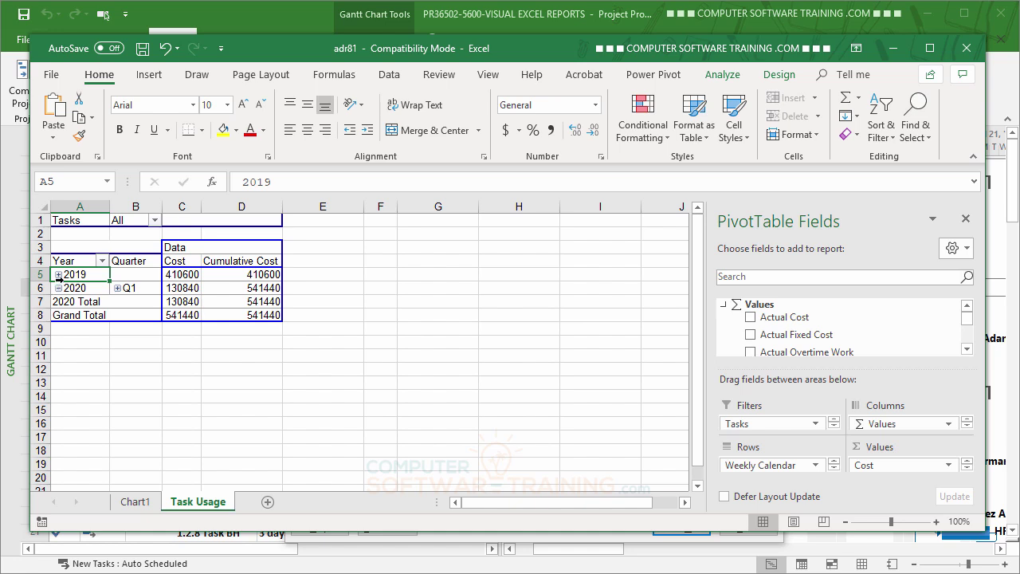
click(59, 287)
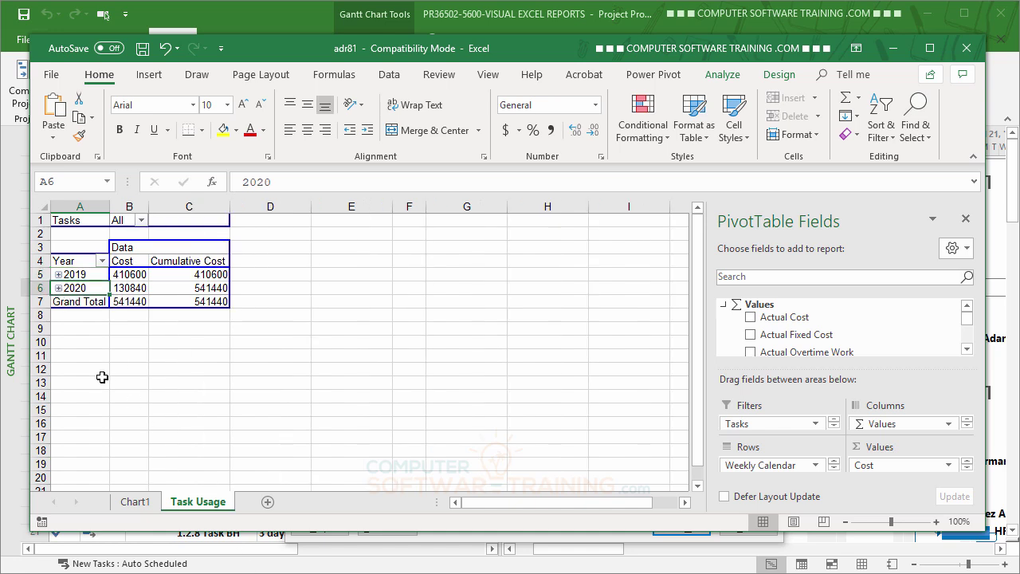
click(135, 503)
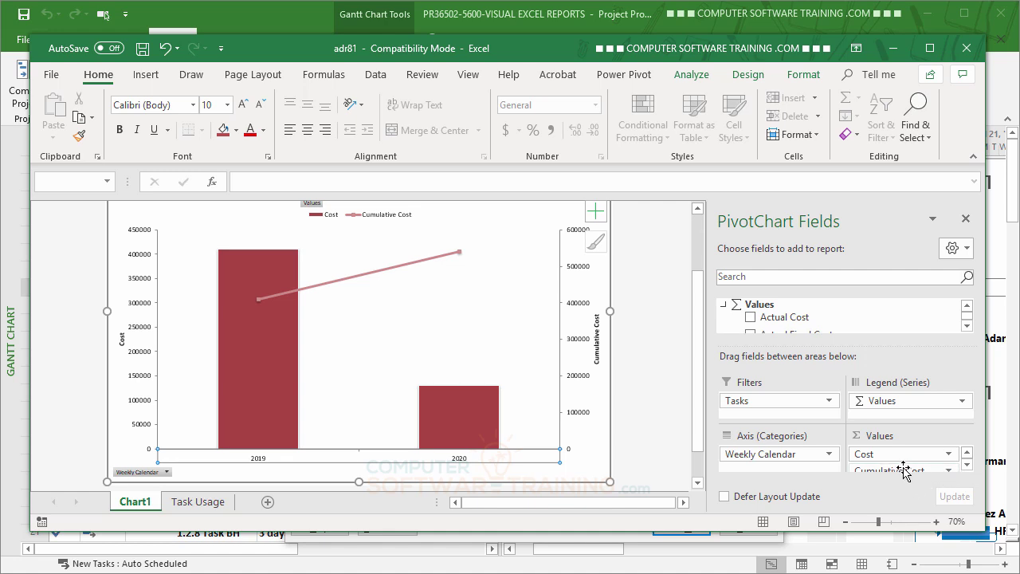
- Replace the Cumulative Cost field with Actual Work in the PivotChart's values
drag(904, 469, 650, 408)
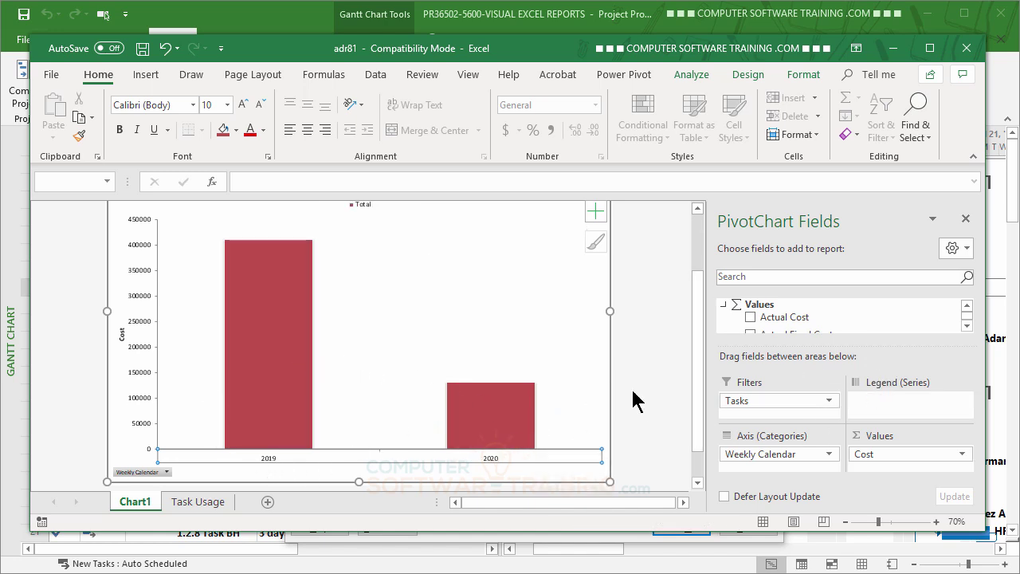
click(967, 325)
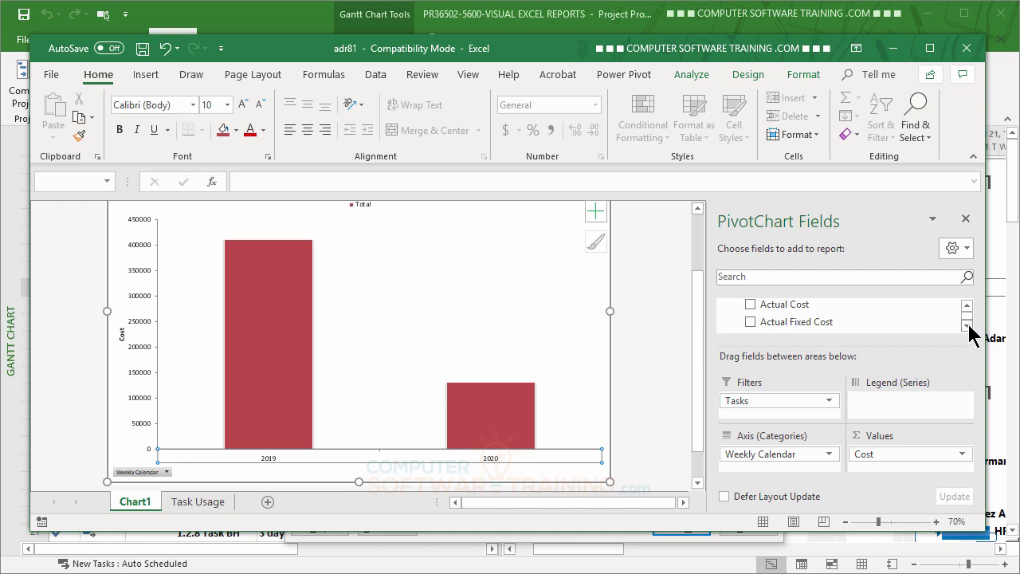
click(966, 325)
click(967, 325)
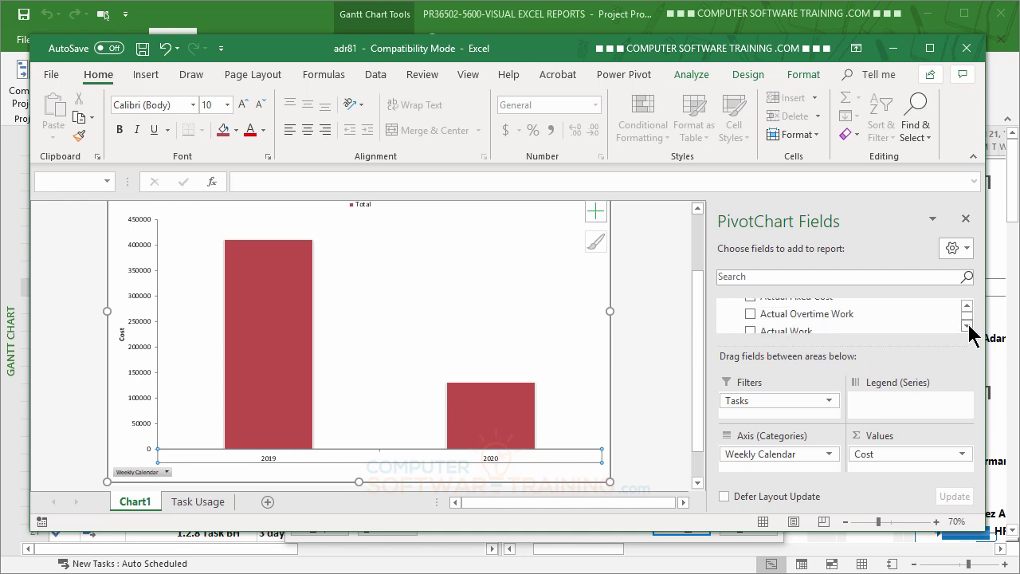
click(967, 325)
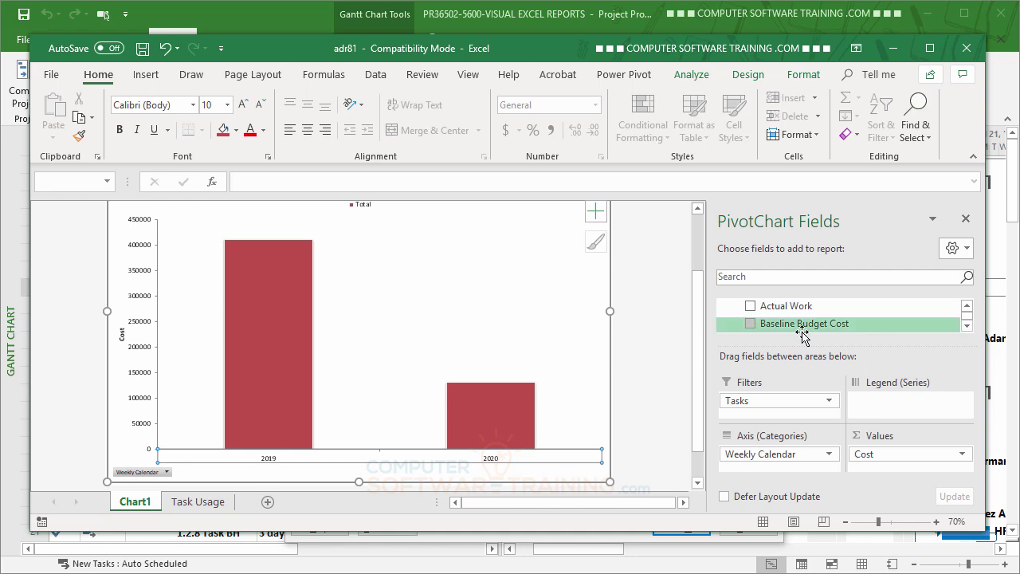
drag(786, 311, 882, 468)
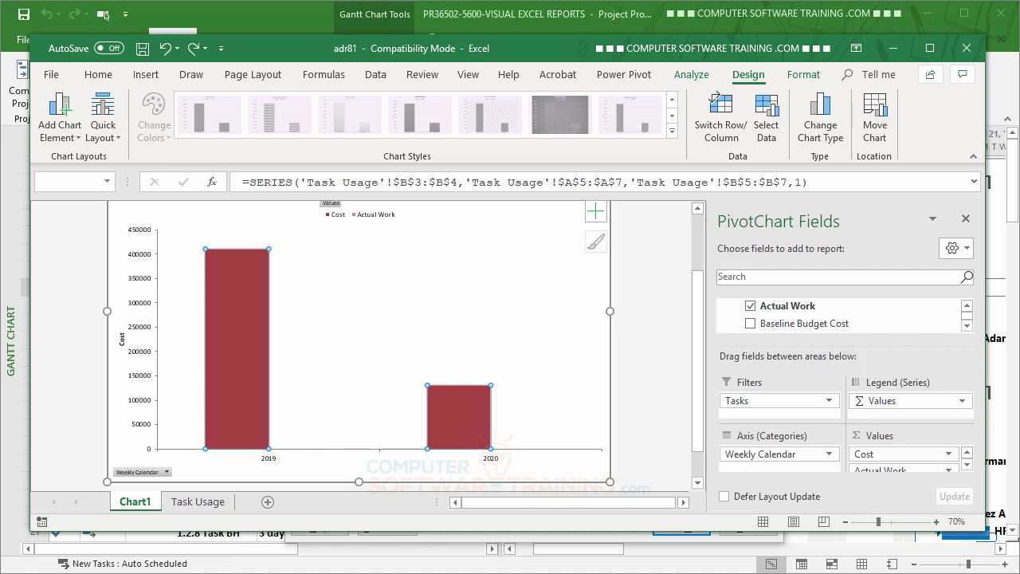
- Change the Actual Work series in the combo chart to Line with Markers on the secondary axis
mouse_move(470, 435)
click(825, 128)
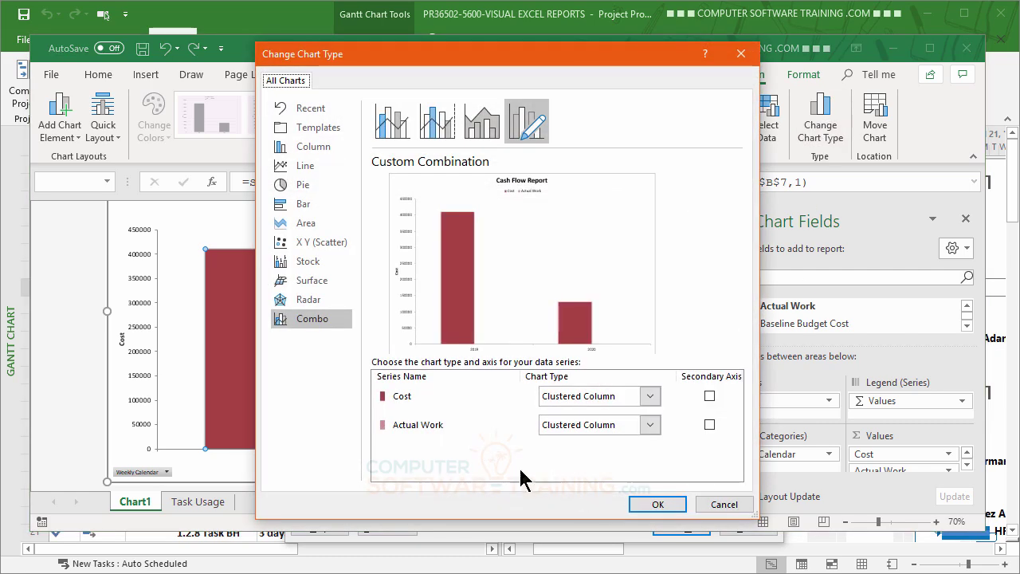
click(650, 425)
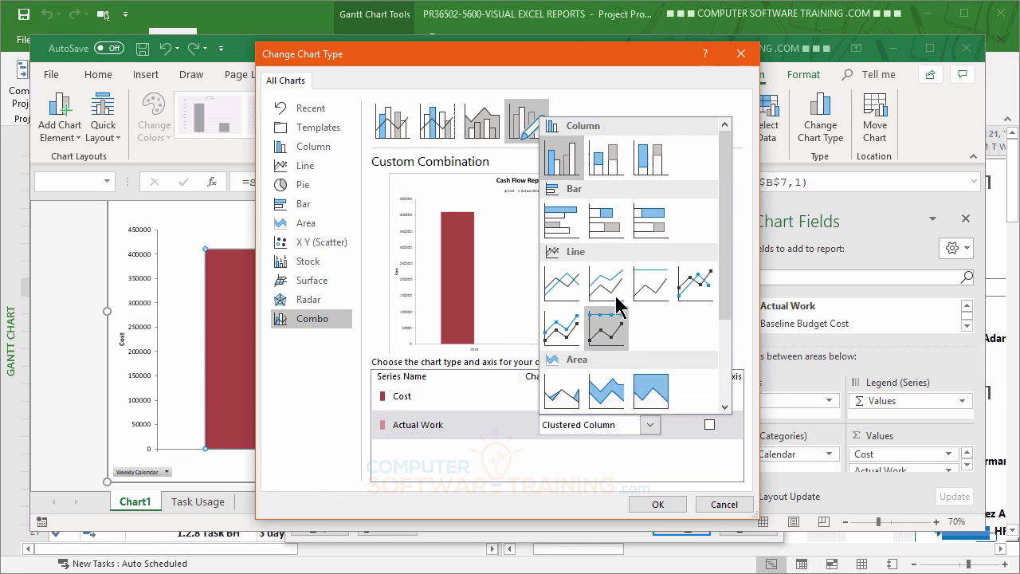
click(694, 285)
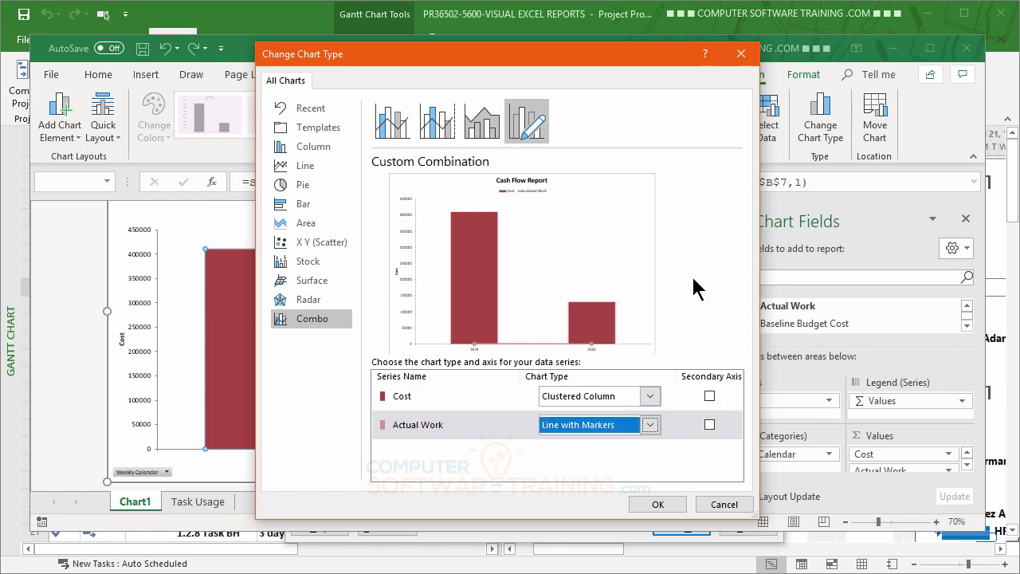
click(709, 424)
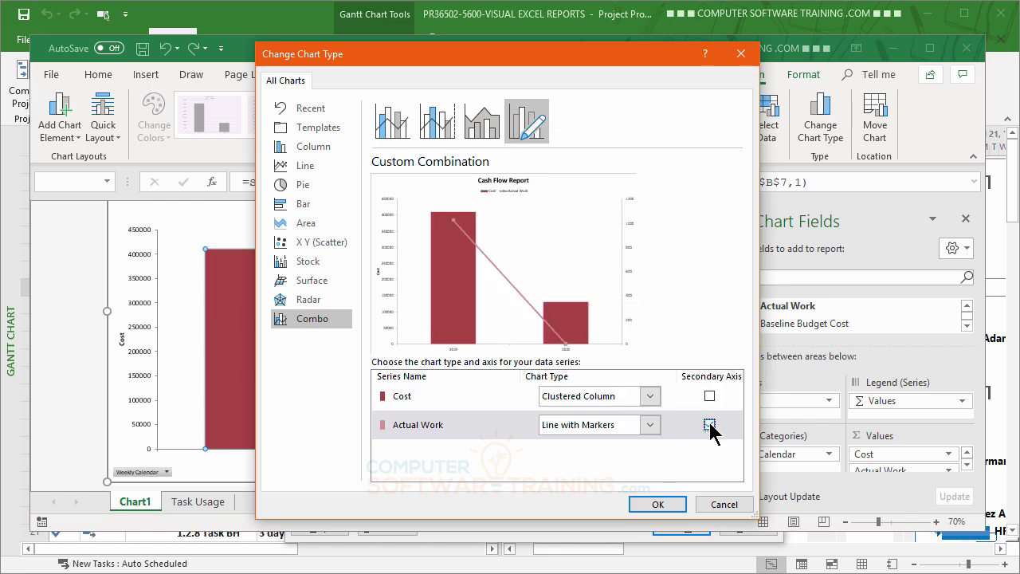
- Try Clustered Column for the Actual Work series, switch it back to Line with Markers and apply the chart type
click(650, 424)
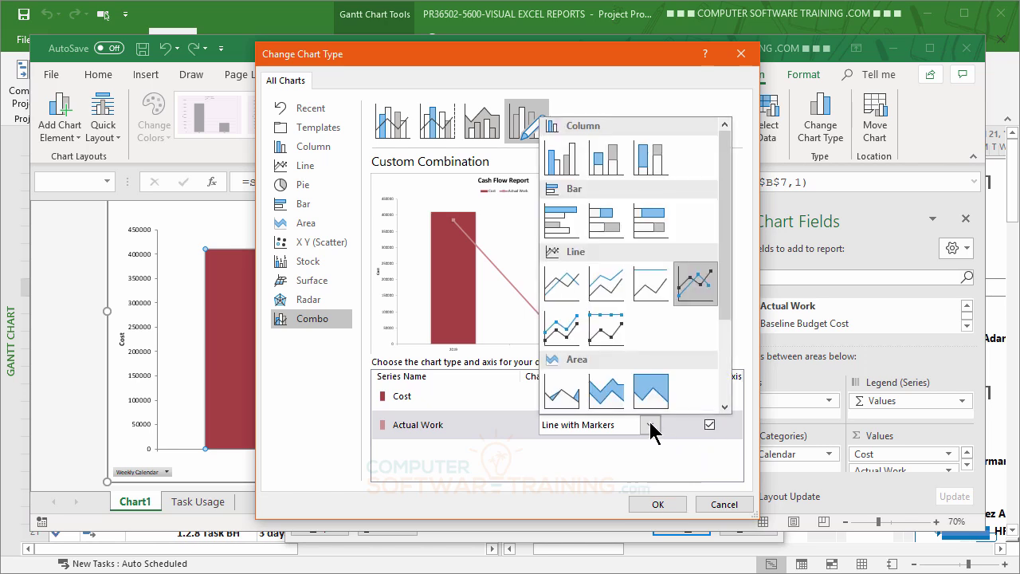
click(561, 157)
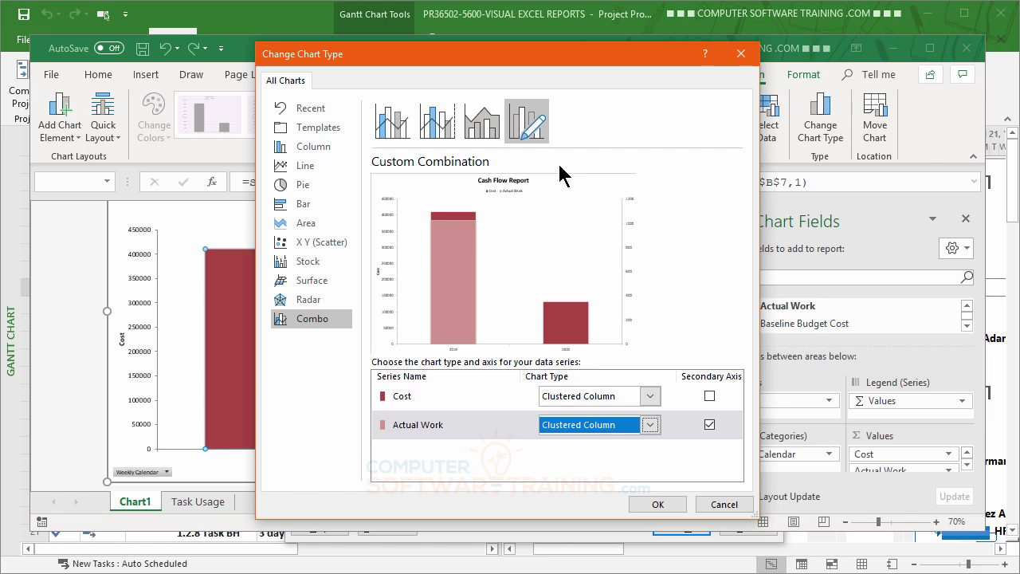
click(651, 425)
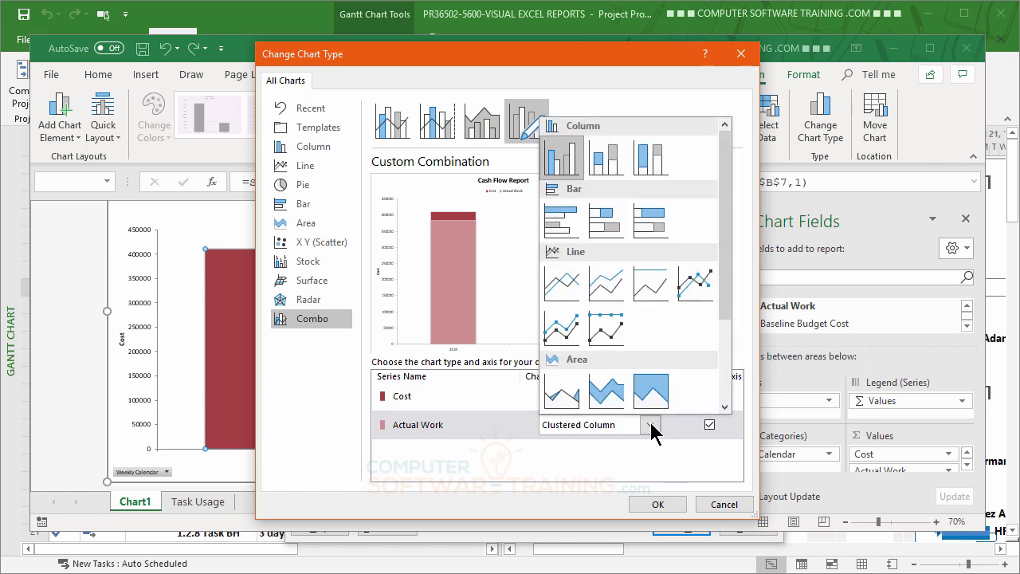
click(695, 287)
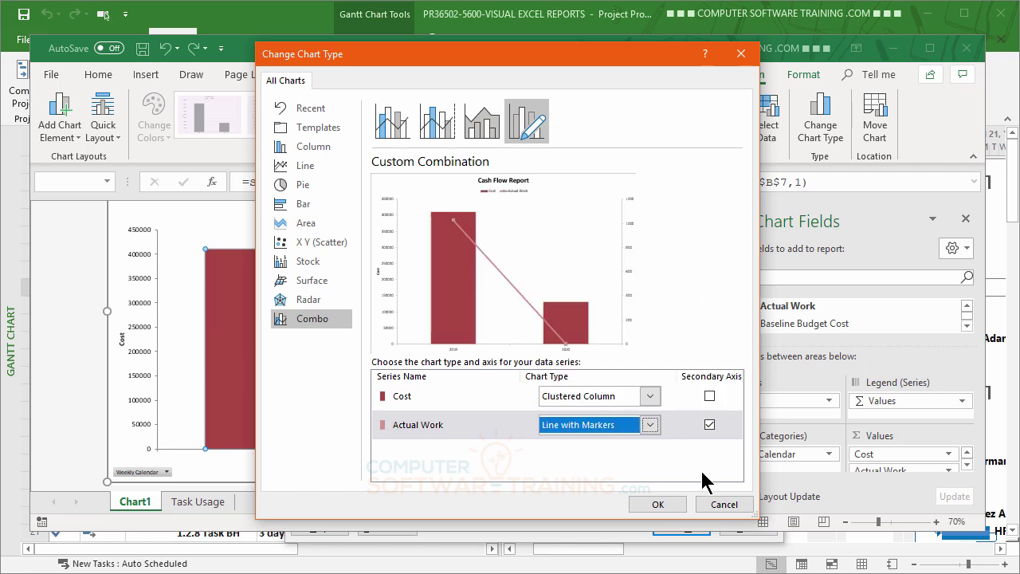
click(658, 505)
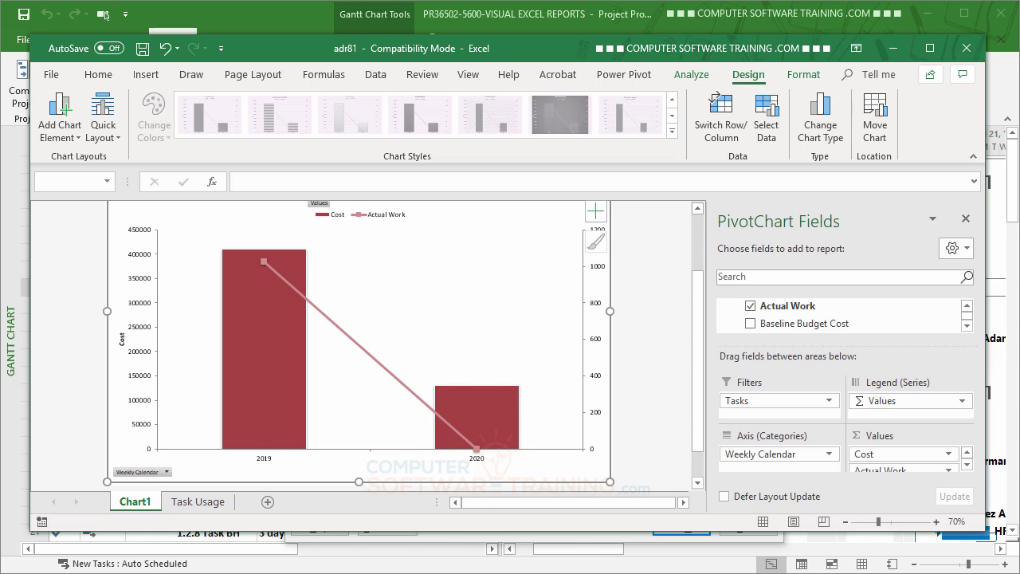
- Expand the 2019 and 2020 rows in the Task Usage pivot table, collapse 2019 Q2, and return to Chart1
click(209, 504)
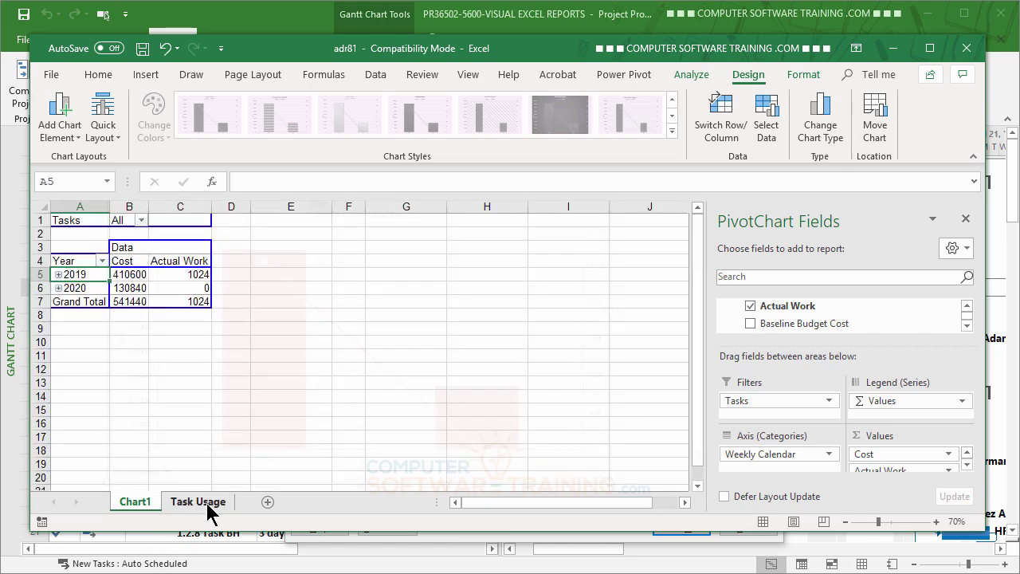
click(59, 275)
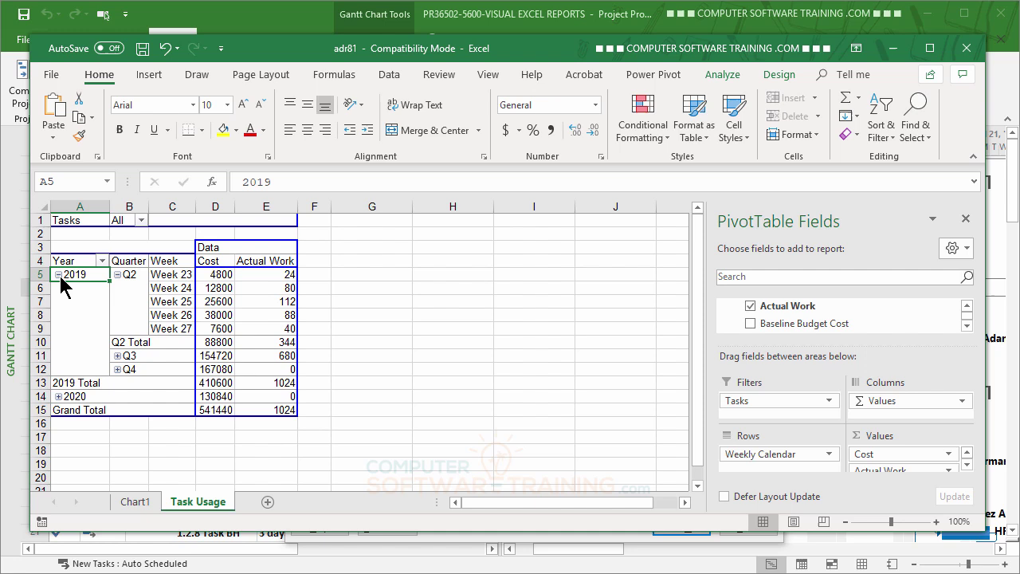
click(58, 396)
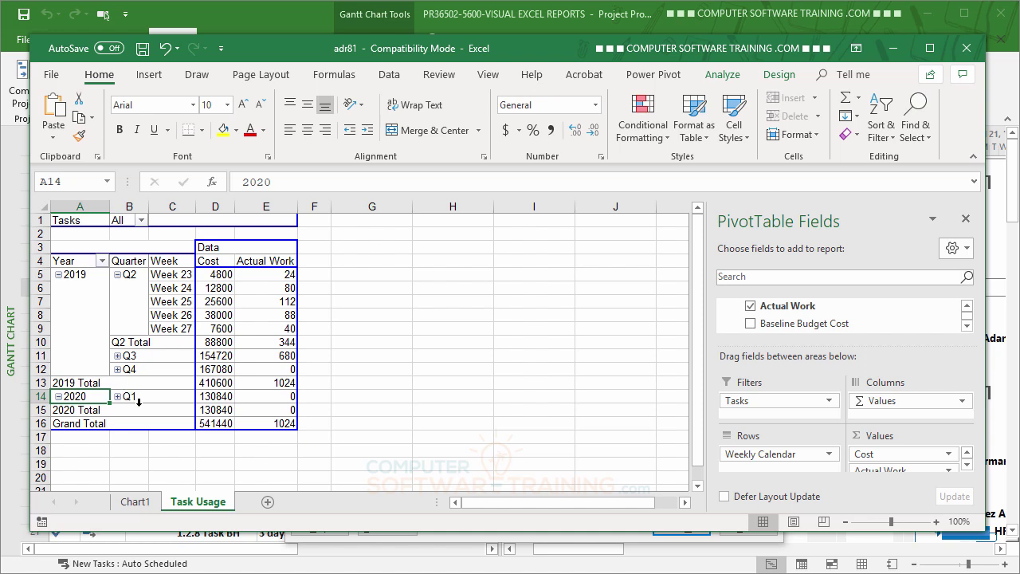
click(116, 274)
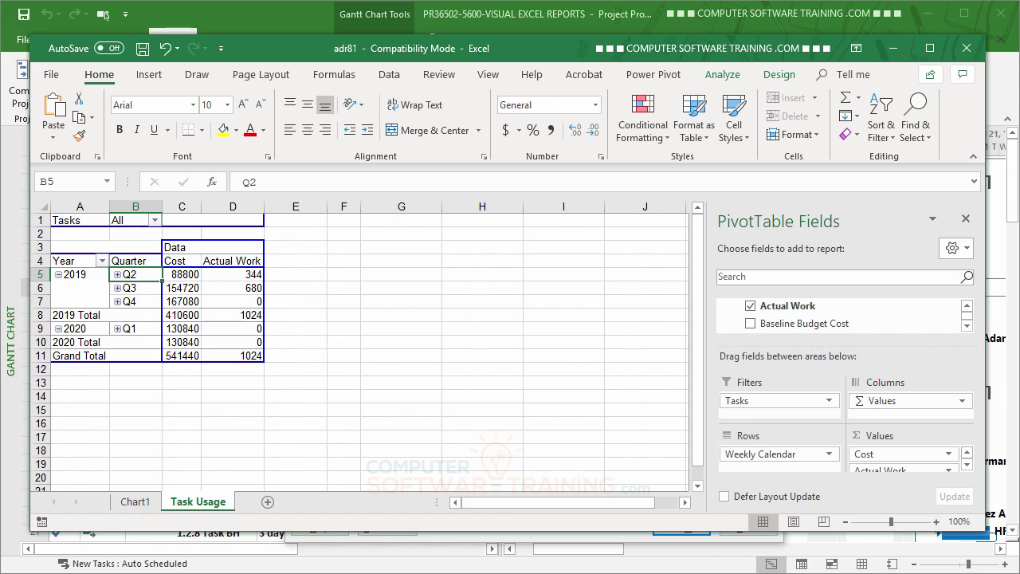
click(134, 503)
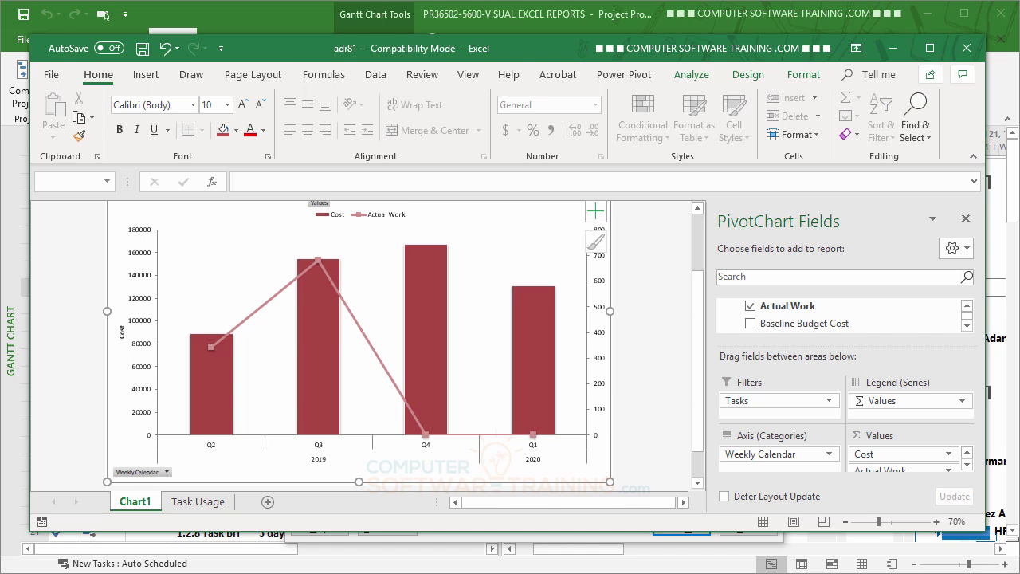
- Replace the Actual Work field with Work in the PivotChart's values
scroll(841, 315, down, 5)
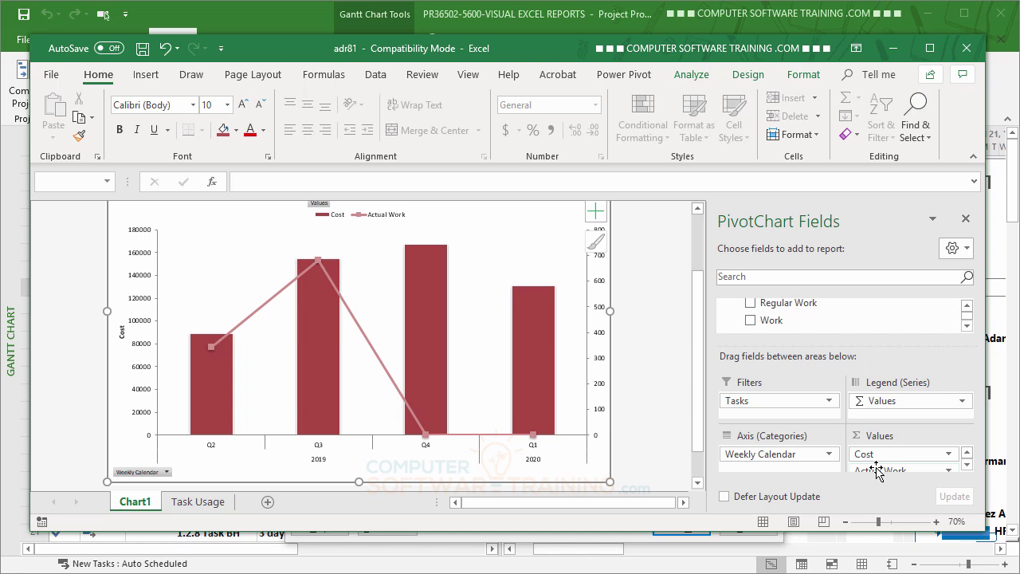
drag(877, 470, 659, 406)
drag(765, 319, 882, 467)
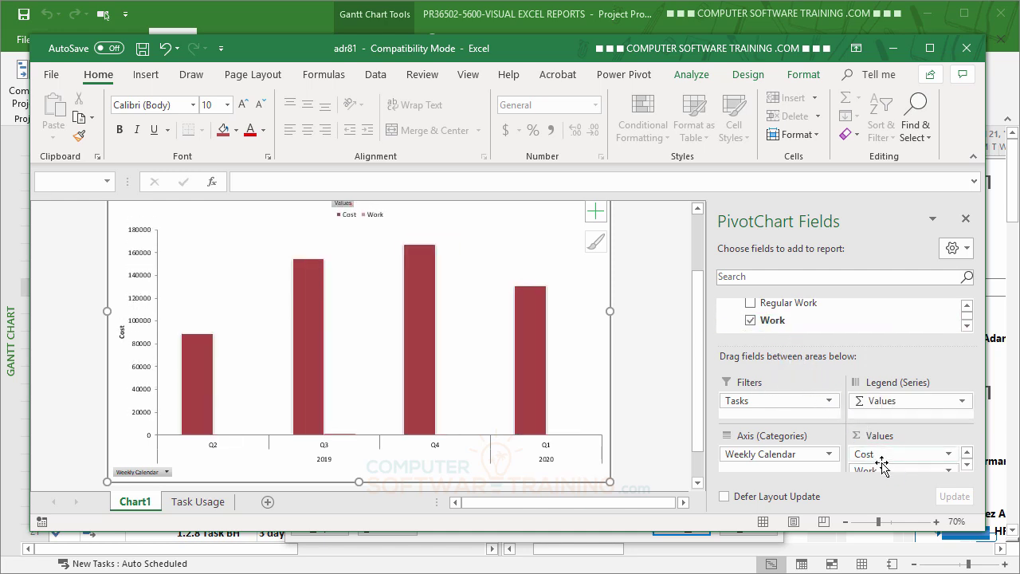
- Change the Work series in the combo chart to Line with Markers on the secondary axis and apply it
click(429, 319)
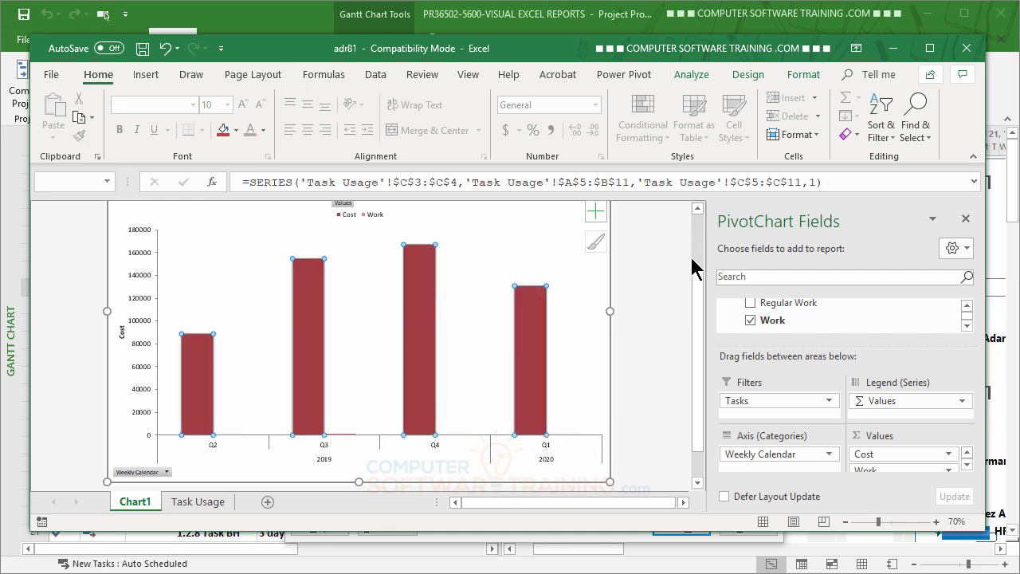
click(749, 75)
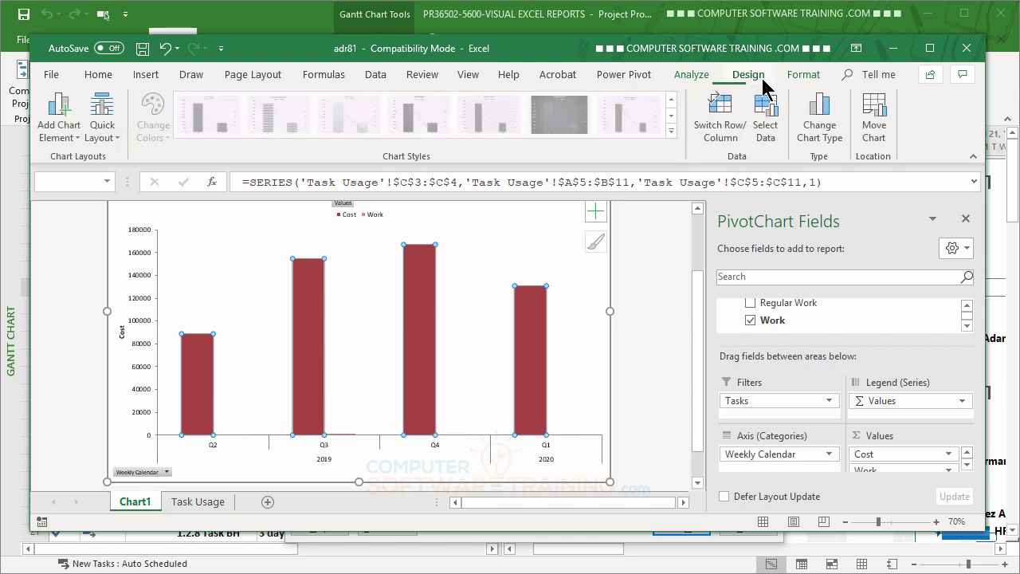
click(821, 120)
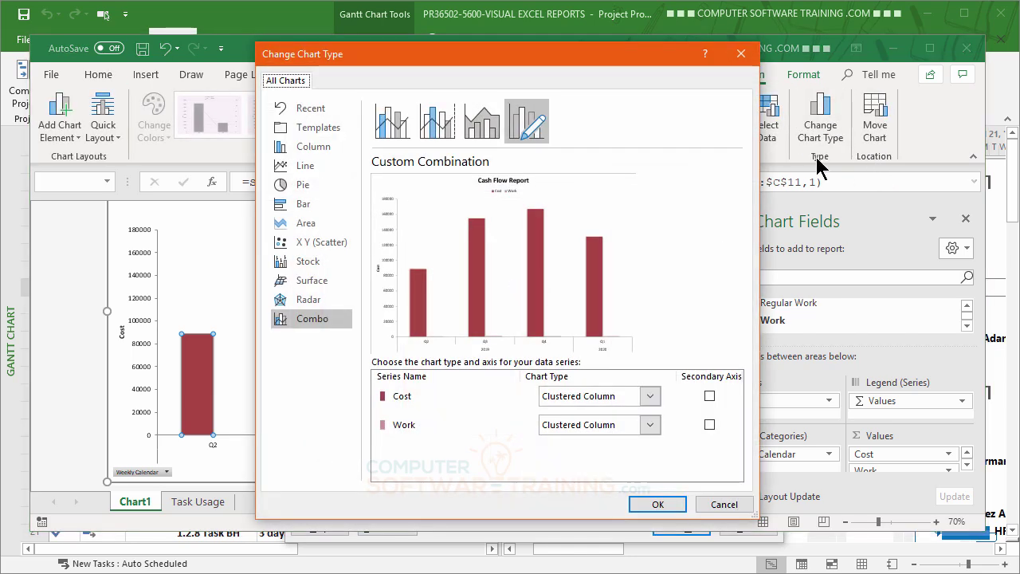
click(650, 425)
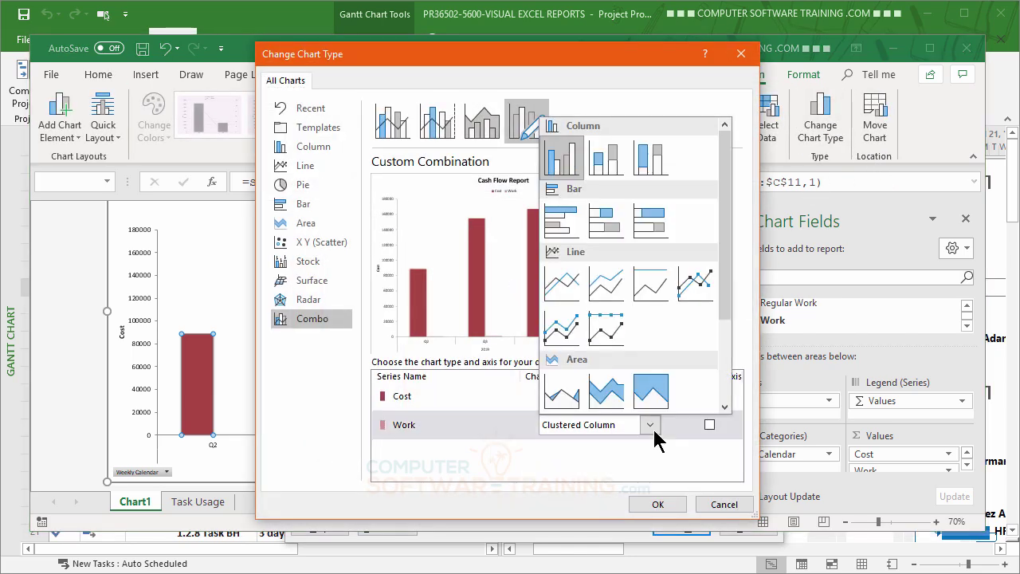
click(695, 285)
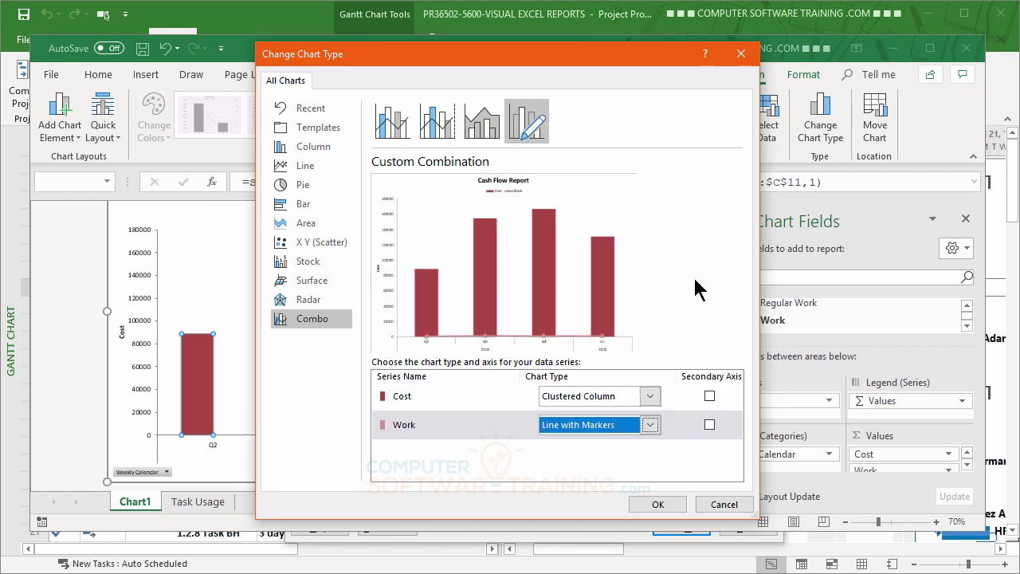
click(710, 426)
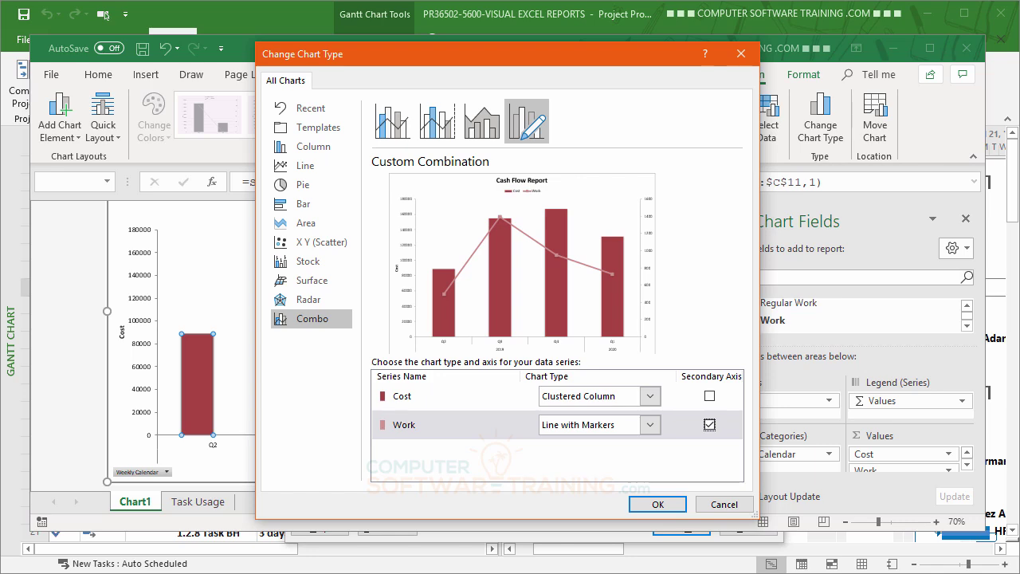
click(660, 509)
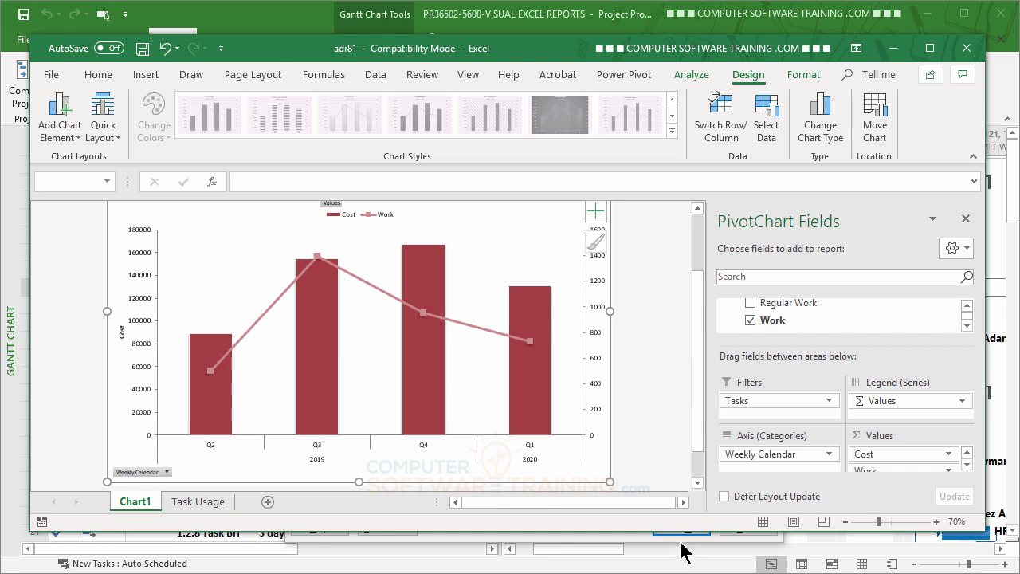
- Close the Cash Flow Report workbook without saving and return to the Visual Reports dialog in Project
scroll(500, 470, up, 2)
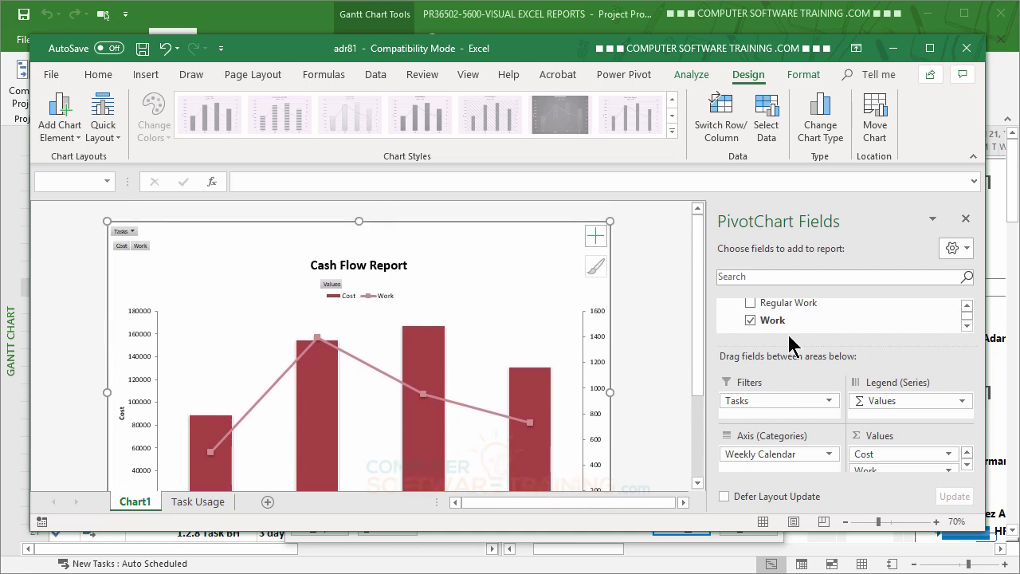
click(966, 49)
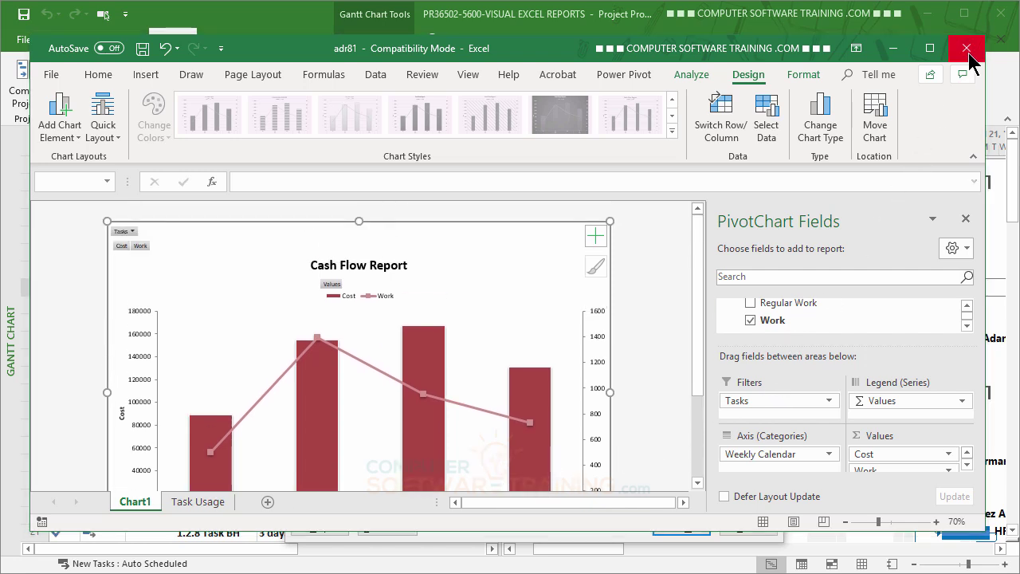
click(533, 342)
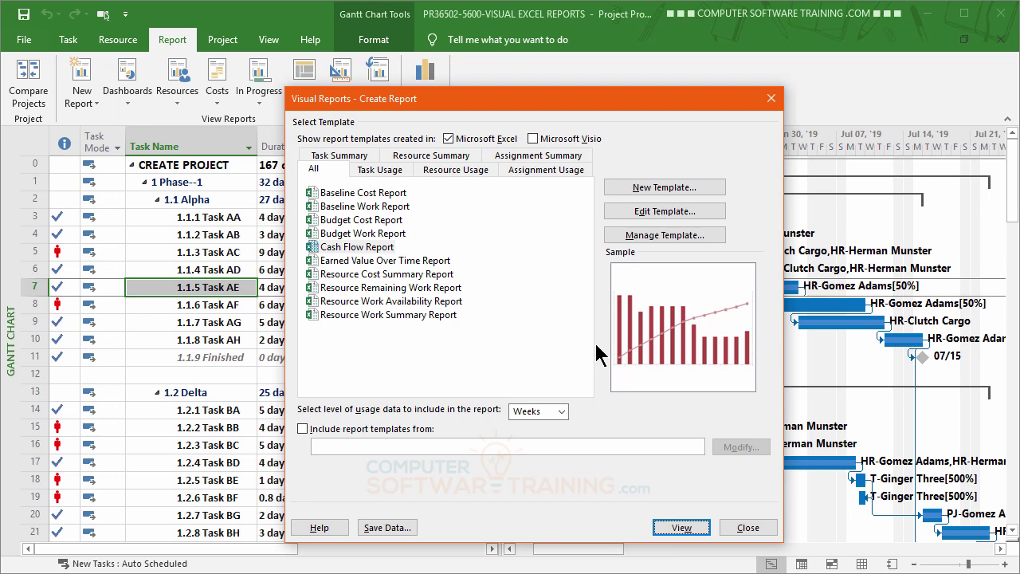
- Preview the Resource Cost Summary Report template, and generate the Resource Remaining Work Report in Excel
click(396, 275)
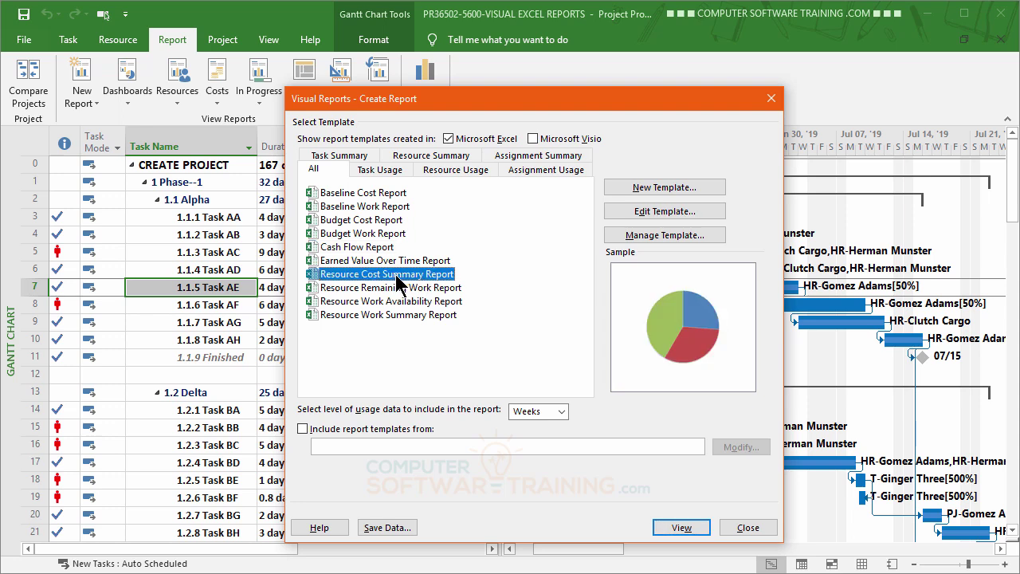
click(409, 290)
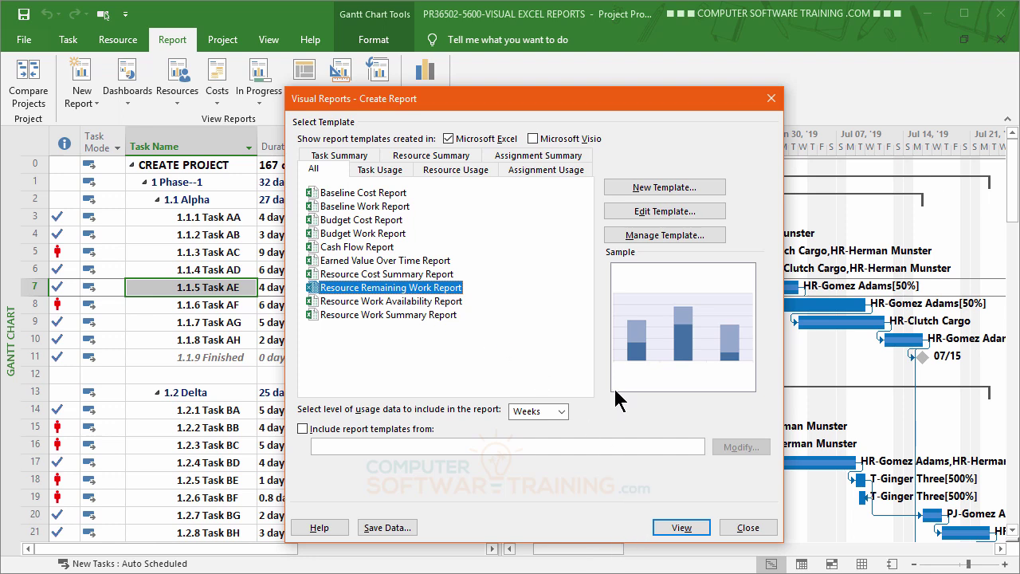
click(679, 528)
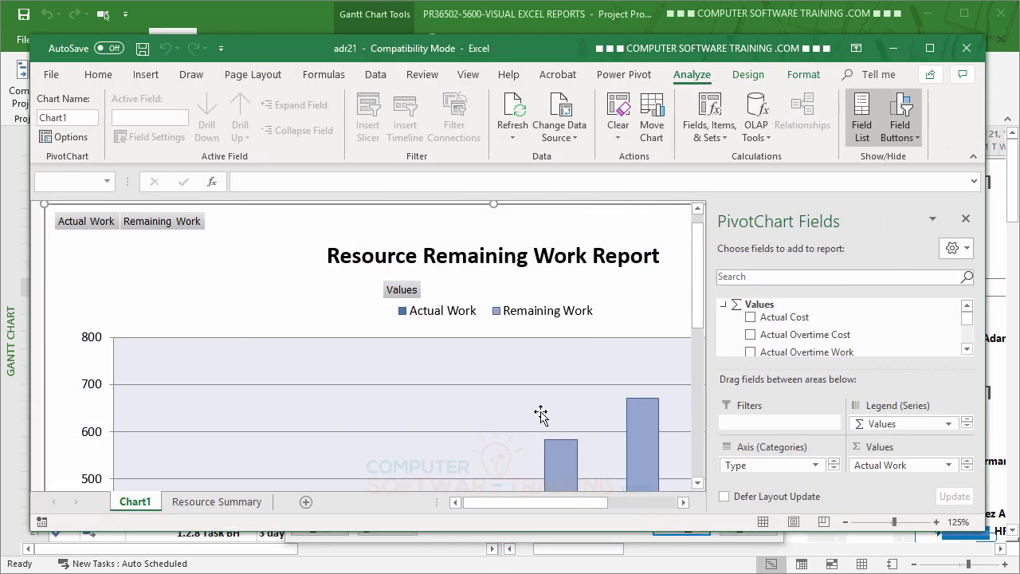
- Examine the actual and remaining work bars for every resource in the report chart, with the sheet zoomed out to 80%
scroll(541, 412, down, 3)
scroll(540, 412, down, 5)
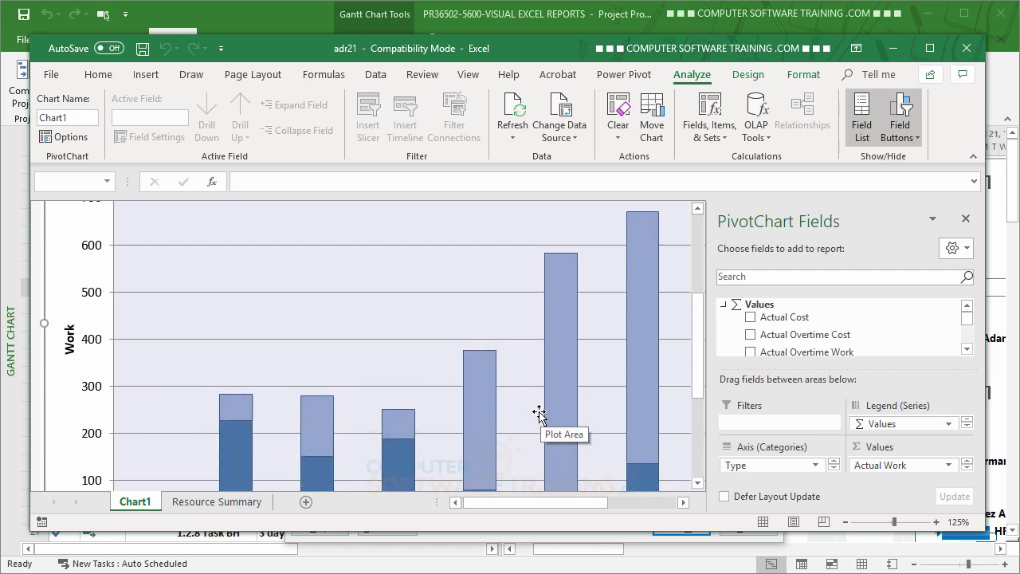
scroll(539, 412, down, 4)
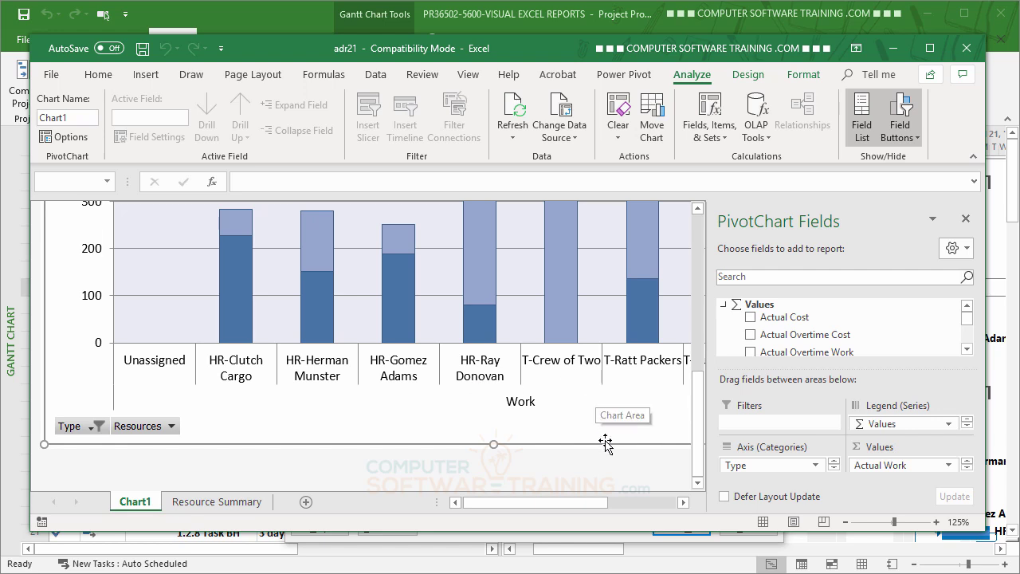
drag(551, 502, 580, 501)
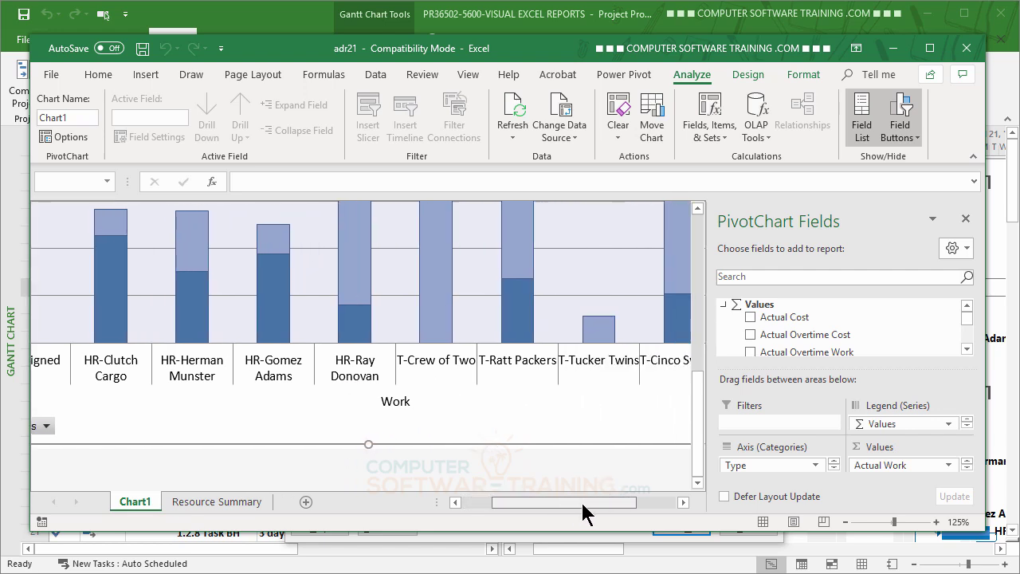
click(846, 521)
click(846, 521)
click(845, 522)
click(845, 521)
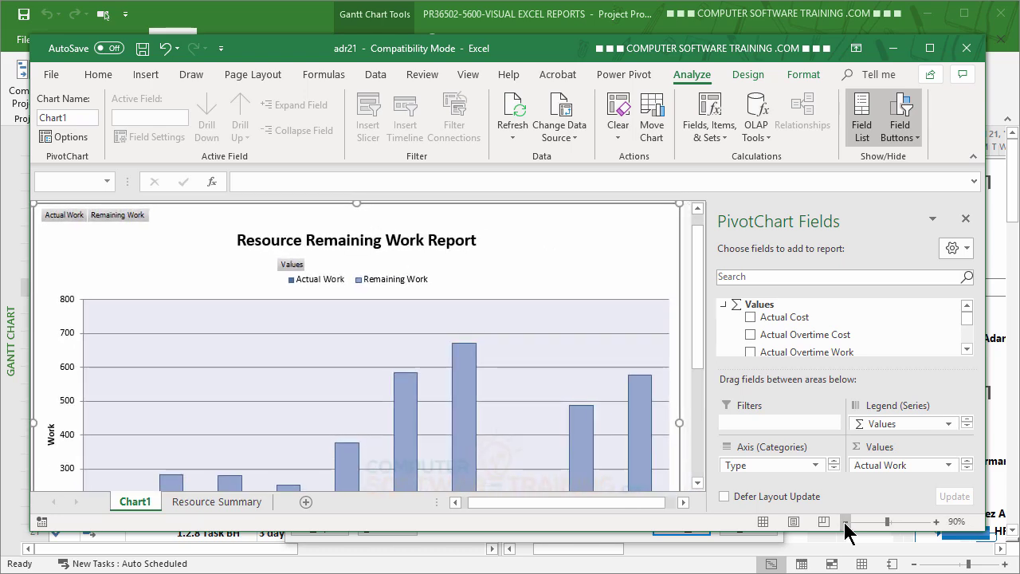
click(846, 521)
scroll(566, 438, down, 2)
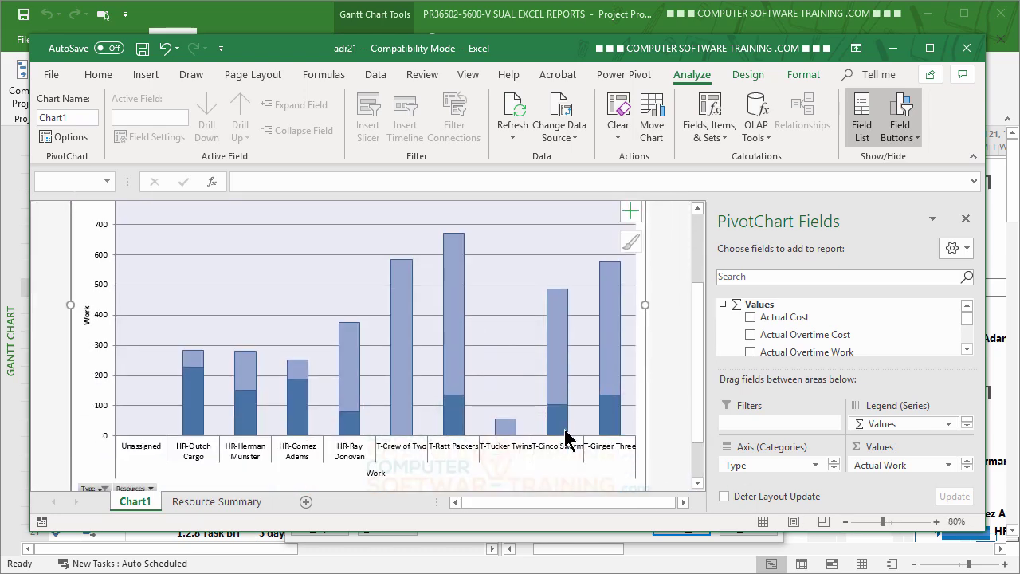
mouse_move(566, 439)
- Close the Resource Remaining Work Report workbook without saving and return to Project
scroll(565, 437, up, 2)
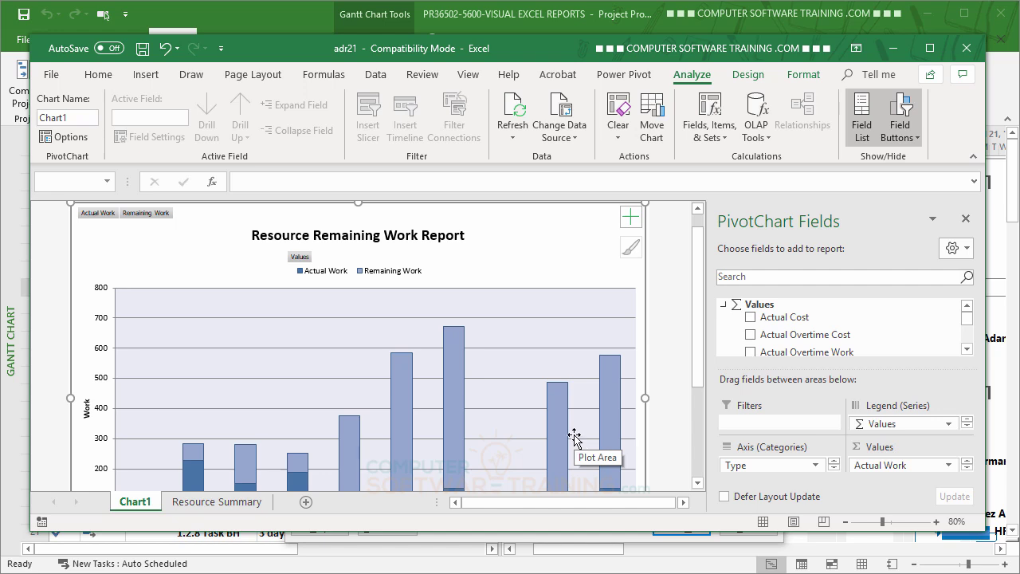
click(967, 50)
click(538, 343)
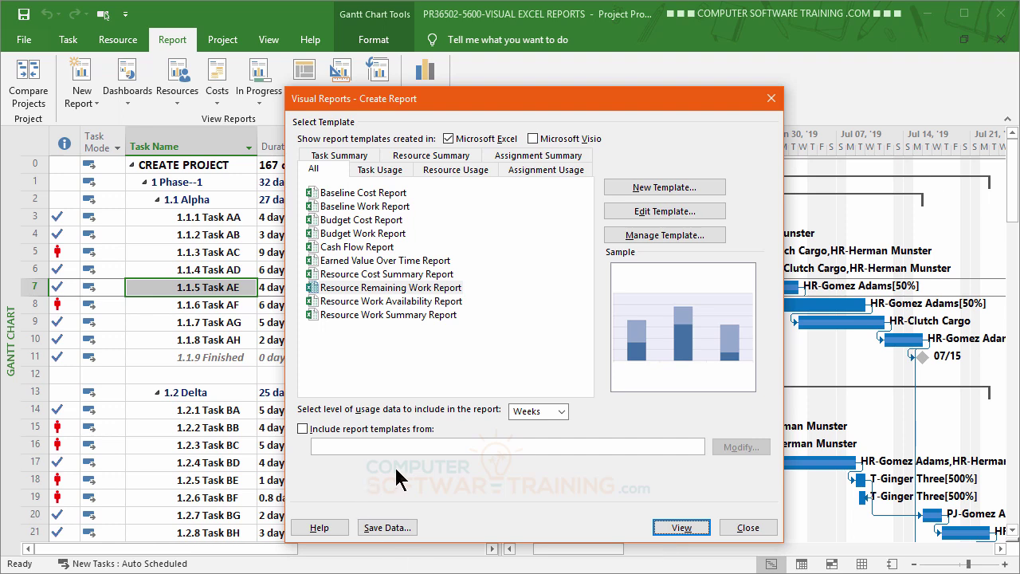
- Try to generate the Baseline Cost Report with usage data at the Weeks level
click(357, 192)
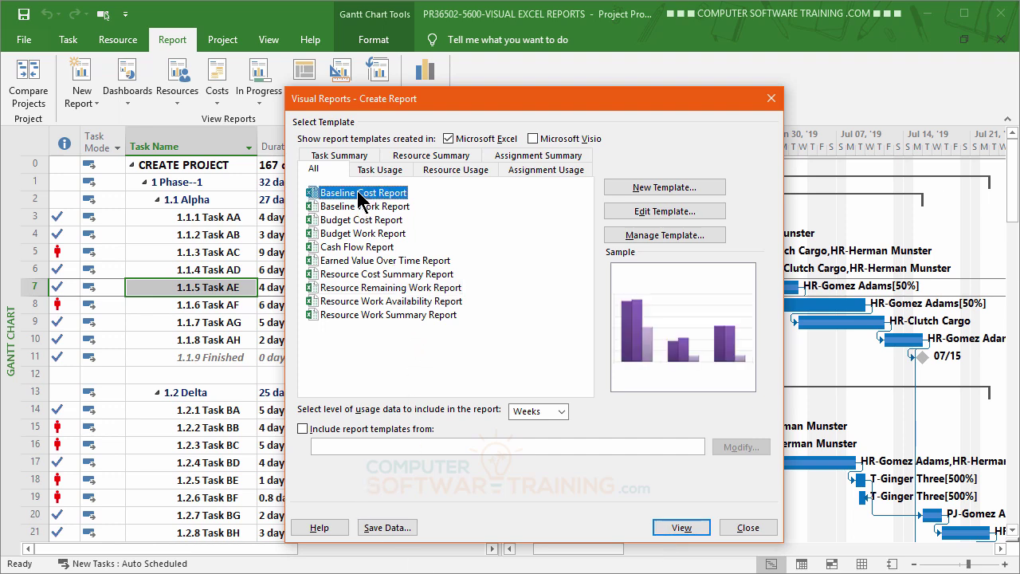
click(683, 528)
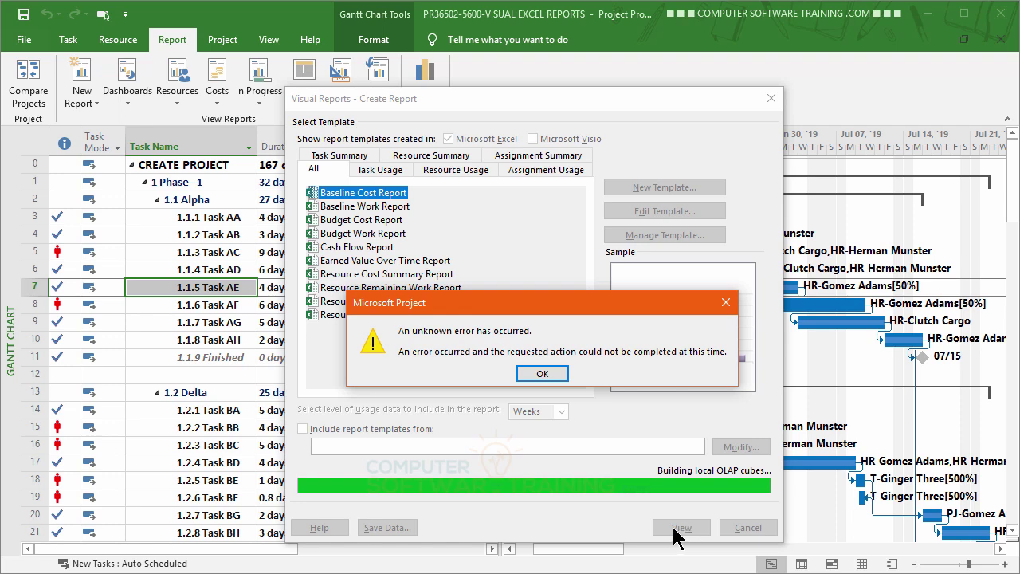
click(543, 374)
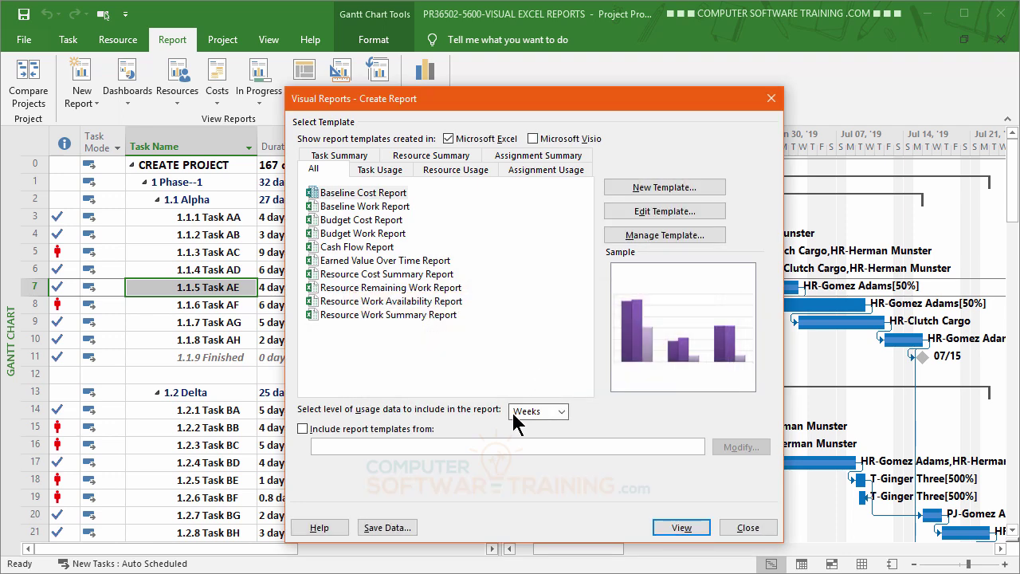
- Set the usage data level to Months for the Baseline Cost Report and try to generate it
click(317, 192)
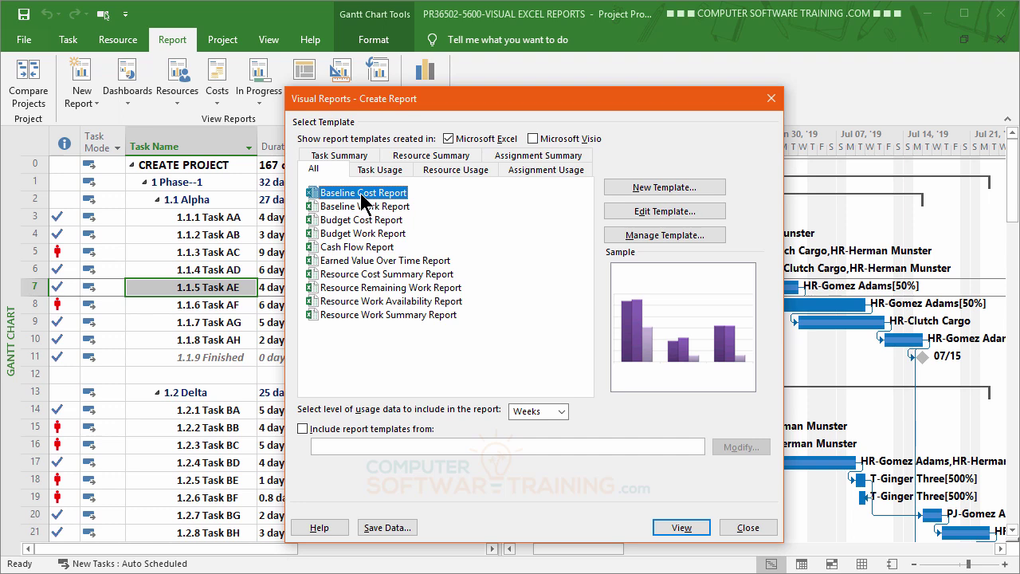
click(561, 412)
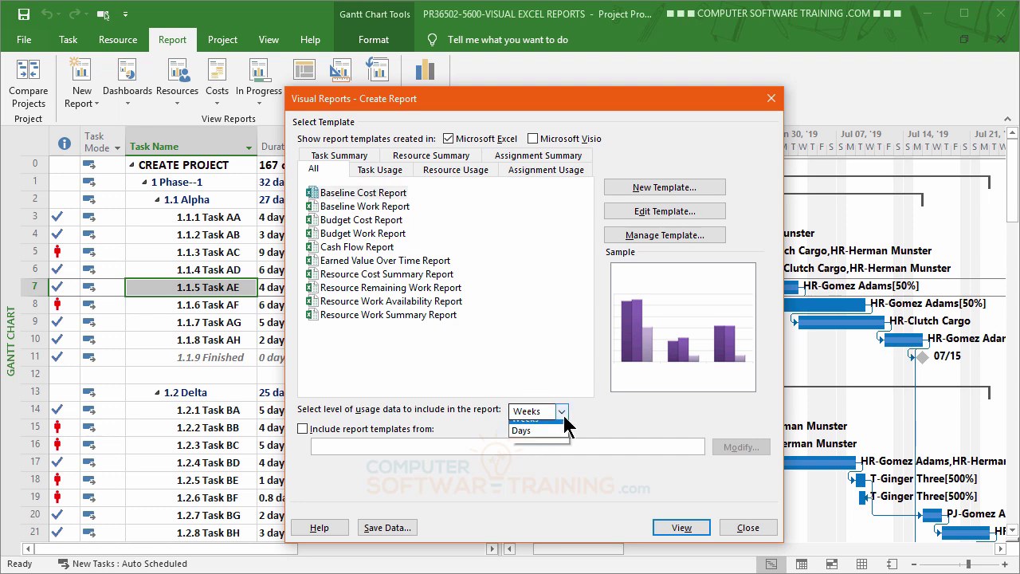
click(542, 451)
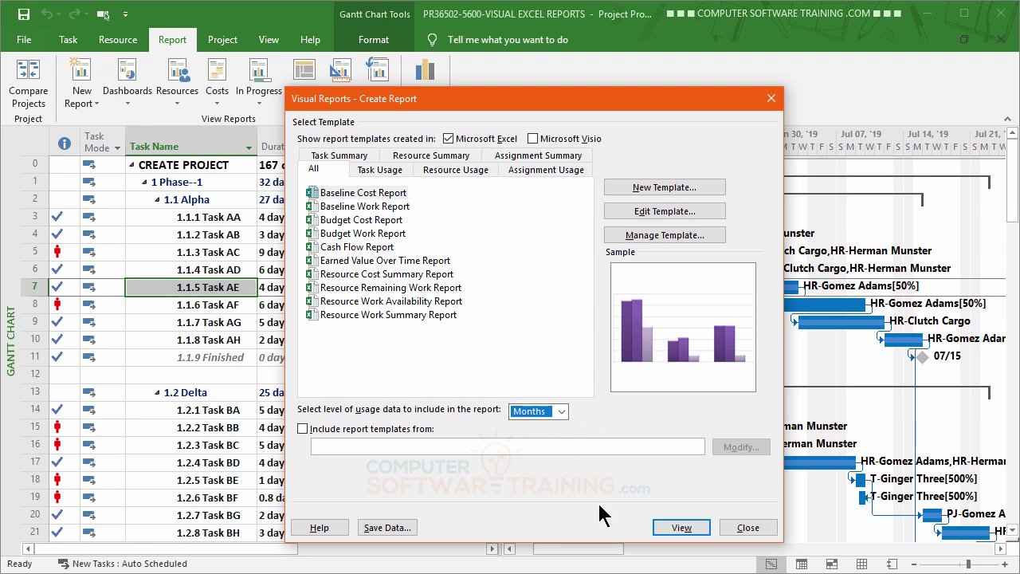
click(679, 528)
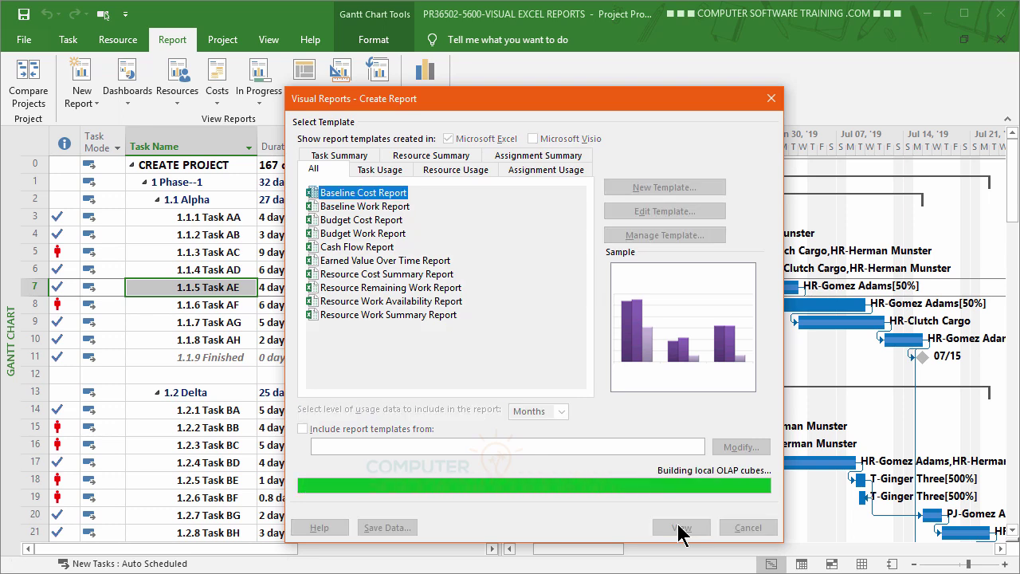
click(523, 373)
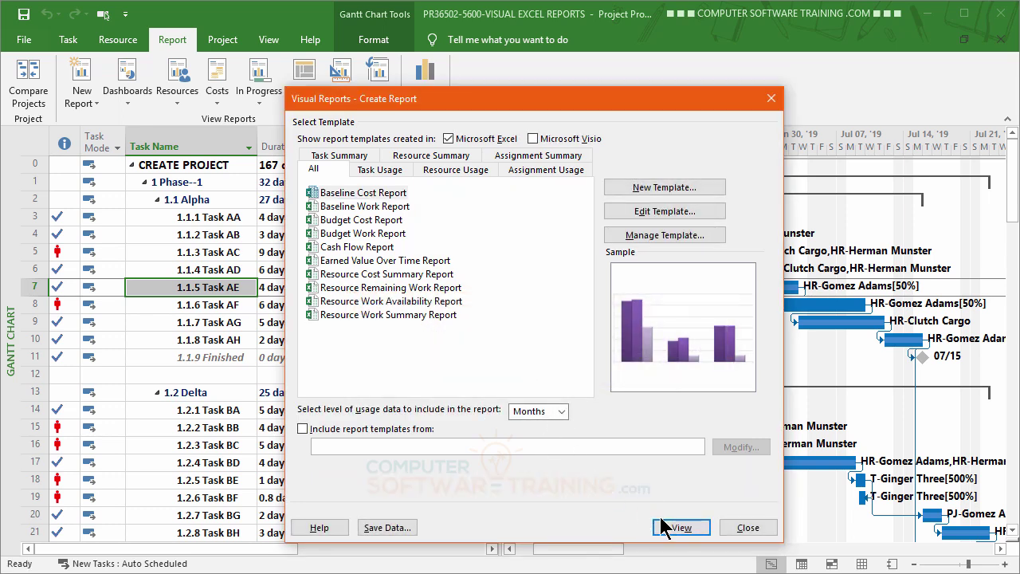
- Generate the Baseline Cost Report with monthly usage data in Excel and set the chart sheet's zoom to 80%
click(676, 529)
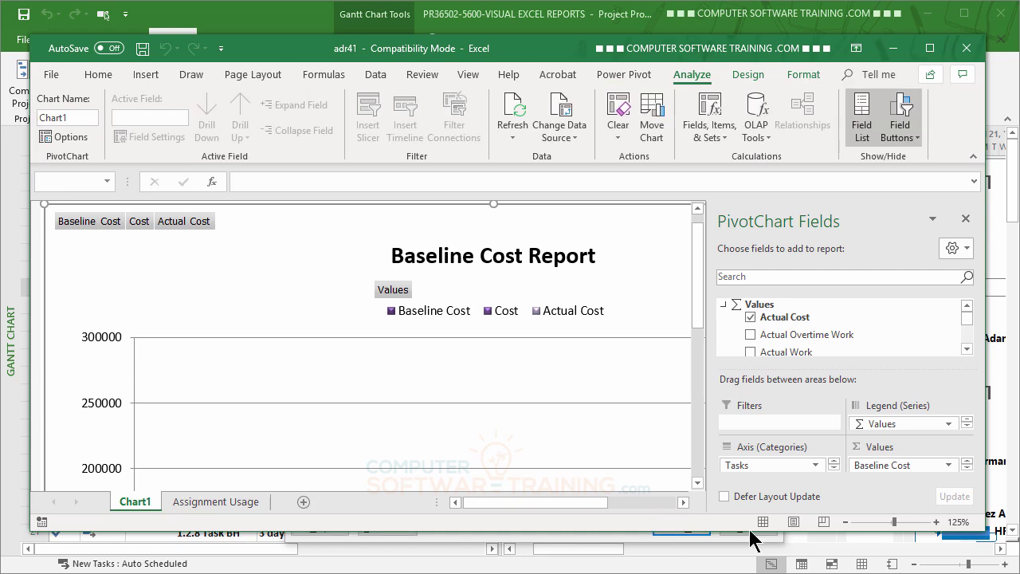
click(847, 521)
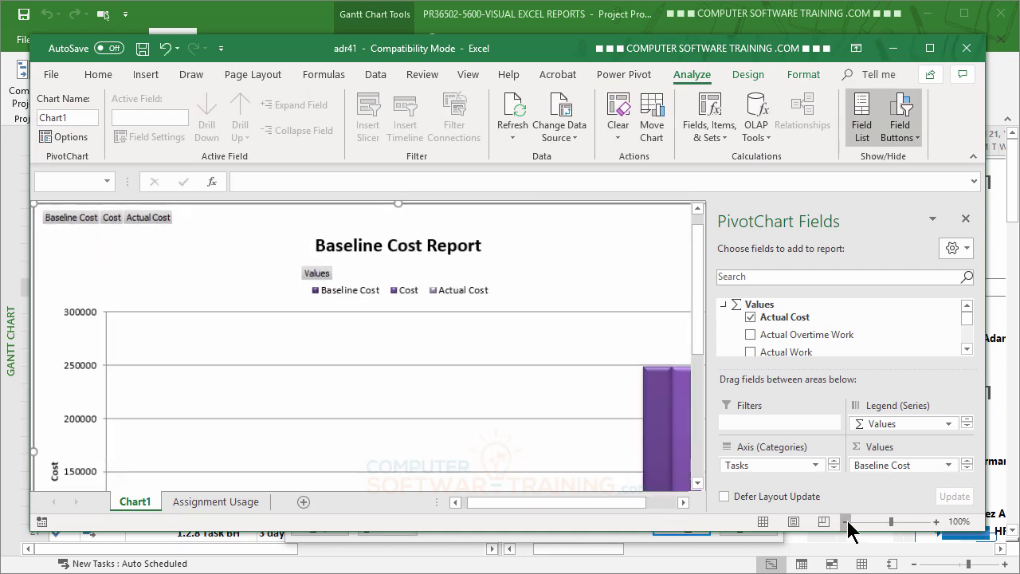
click(848, 522)
click(847, 521)
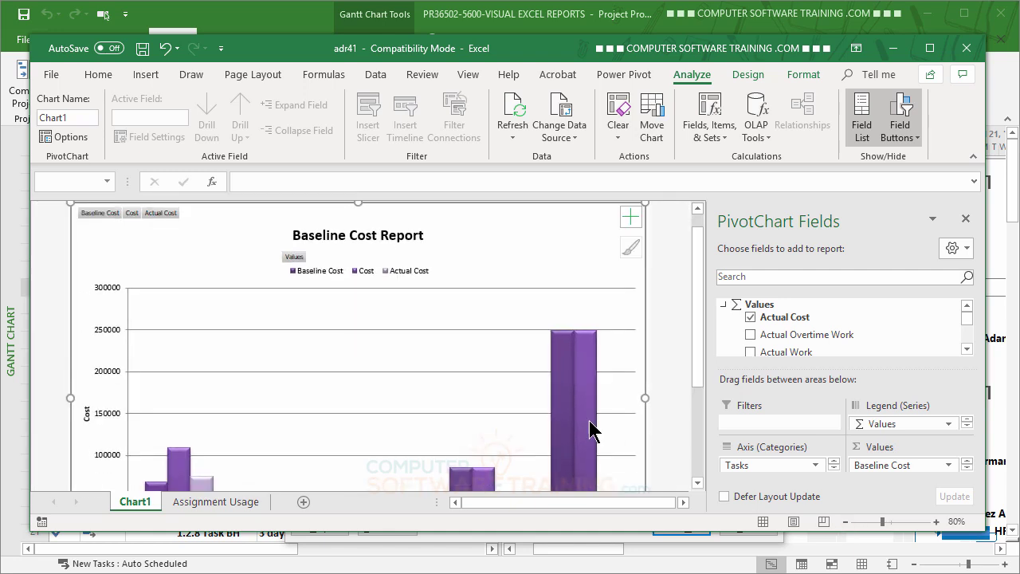
- Examine the baseline cost, cost and actual cost bars of Phase 1 to Phase 5 in the Baseline Cost Report chart
scroll(532, 380, down, 5)
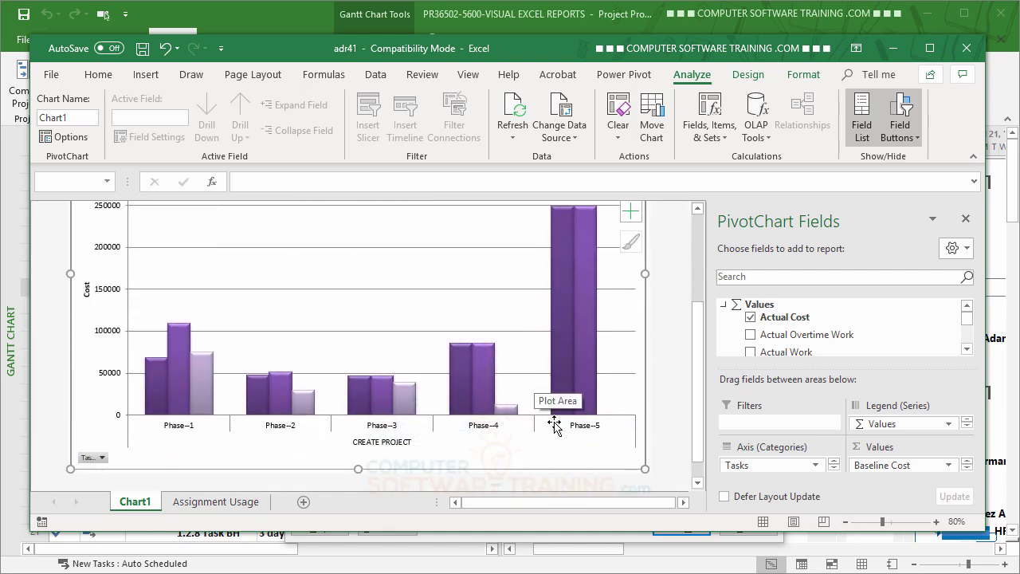
scroll(555, 425, up, 3)
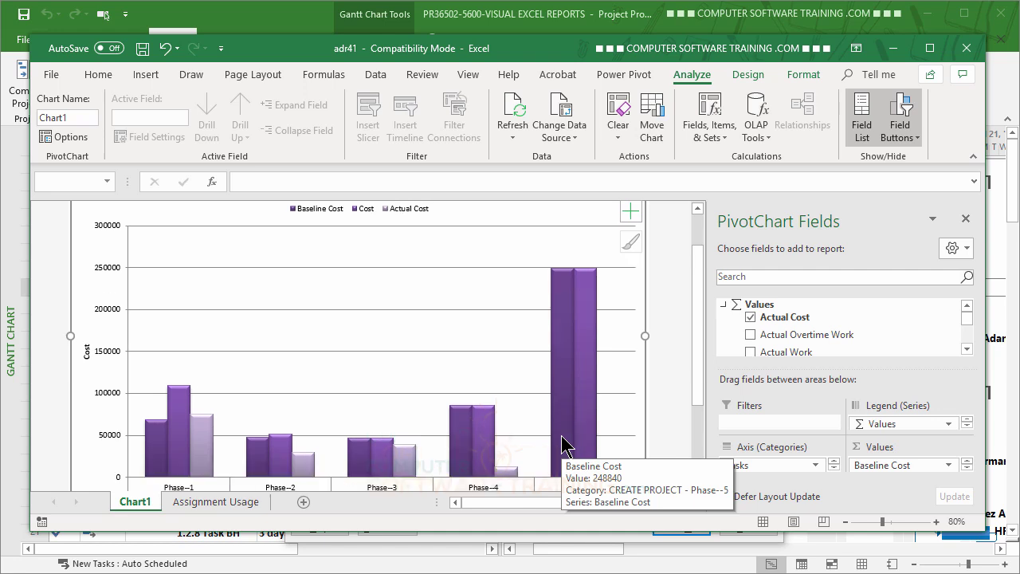
scroll(562, 446, up, 1)
scroll(561, 446, down, 1)
scroll(562, 446, up, 1)
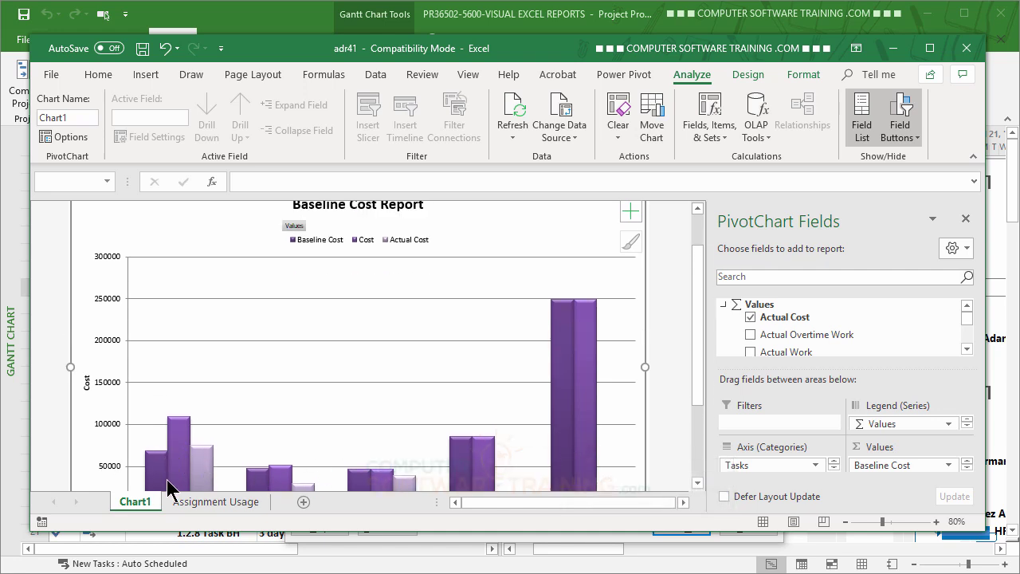
mouse_move(156, 472)
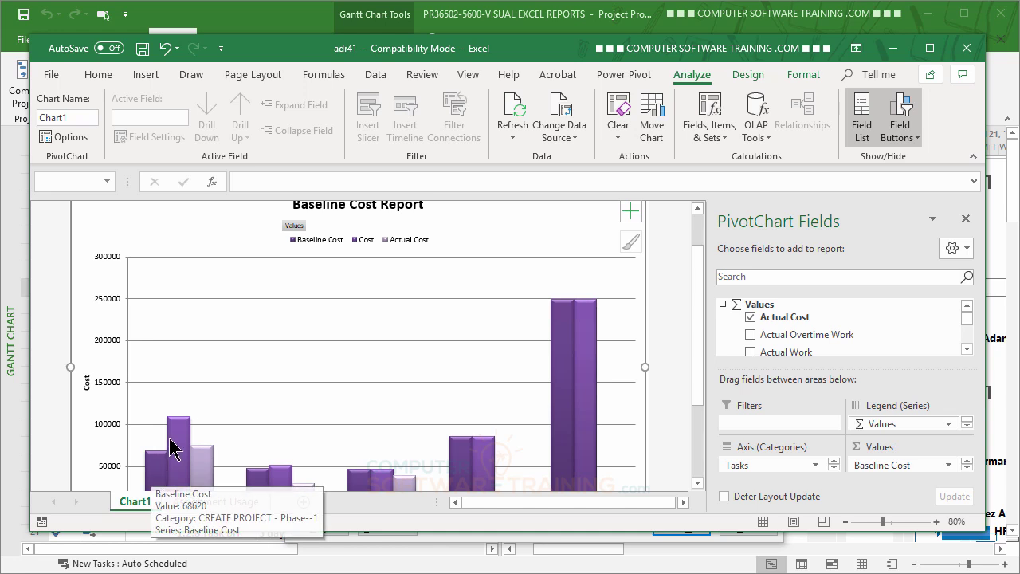
mouse_move(183, 446)
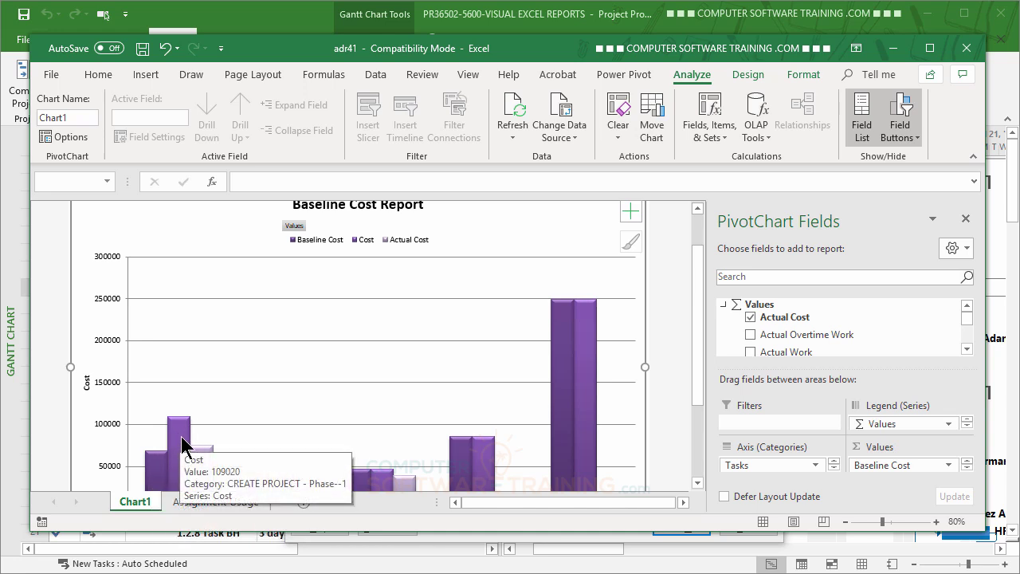
scroll(384, 398, down, 1)
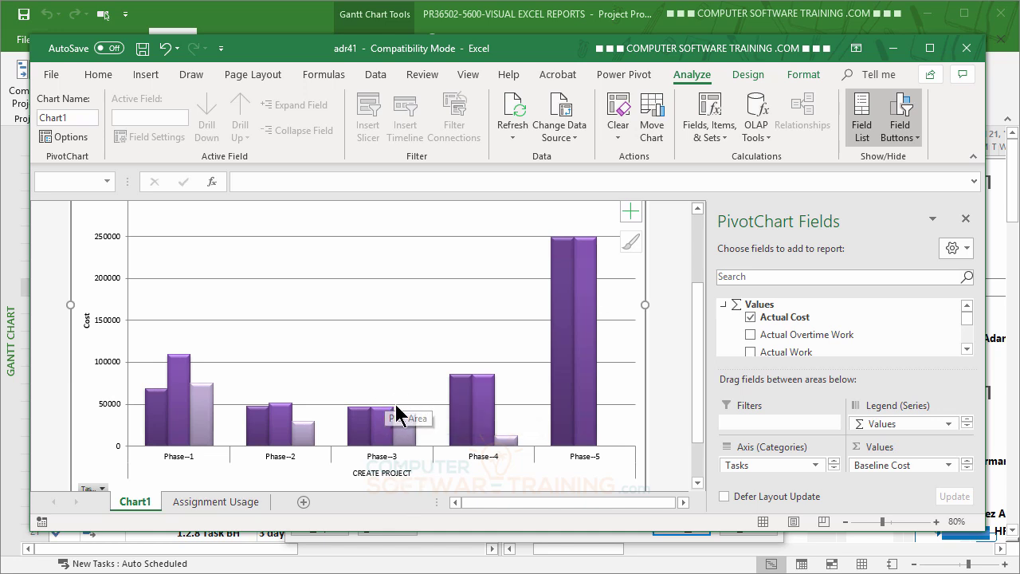
scroll(387, 399, up, 1)
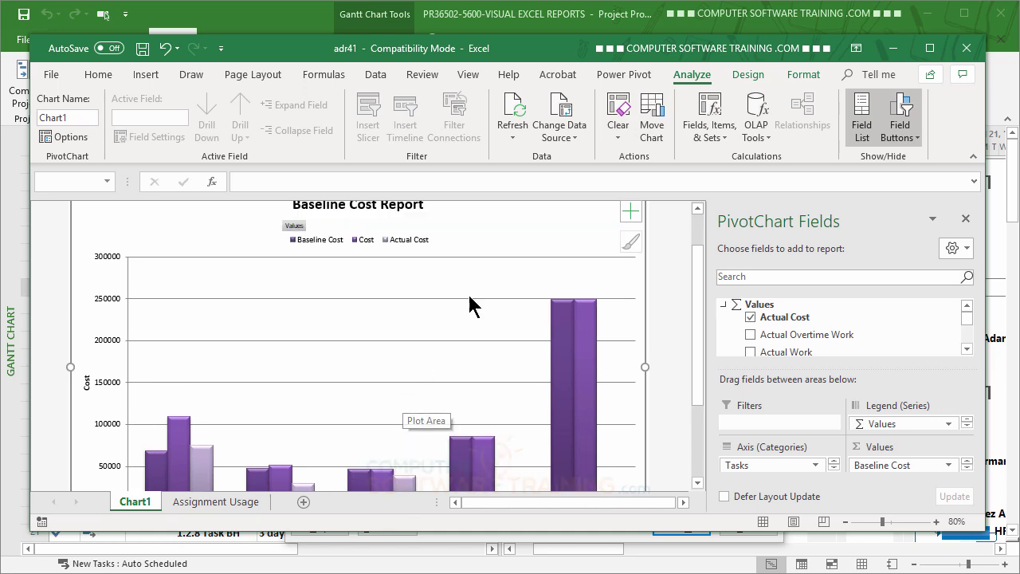
scroll(442, 367, down, 1)
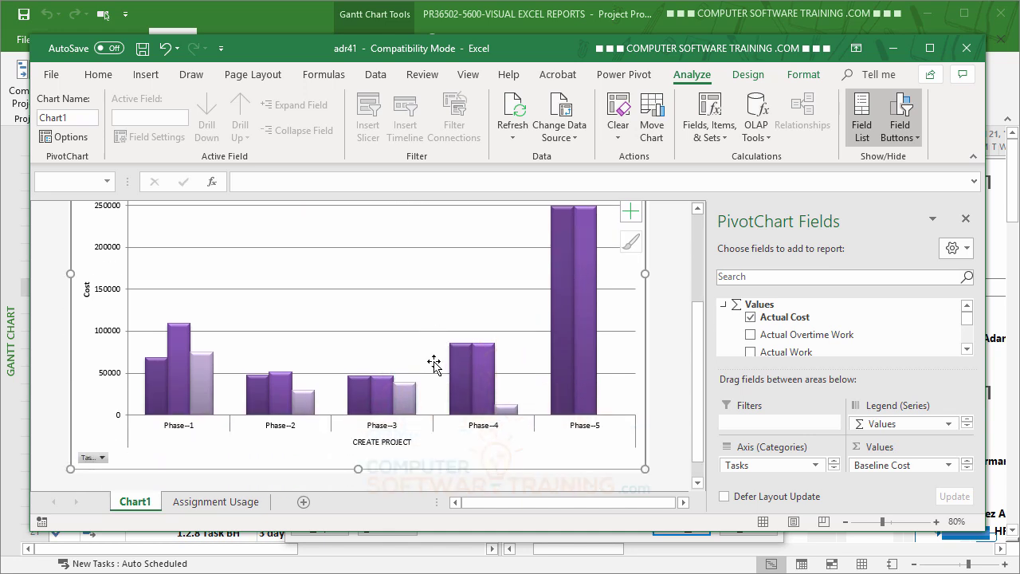
scroll(431, 361, up, 1)
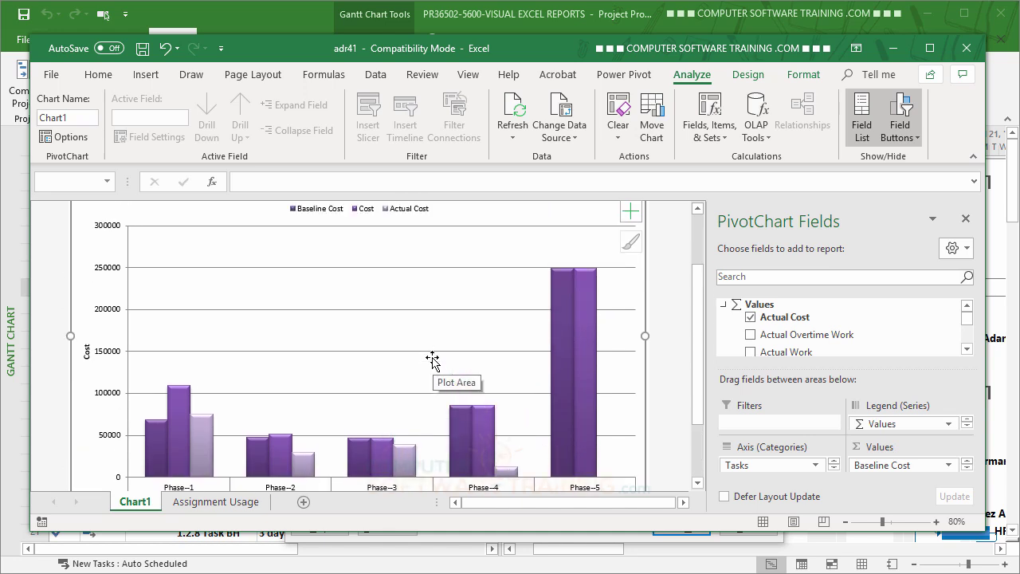